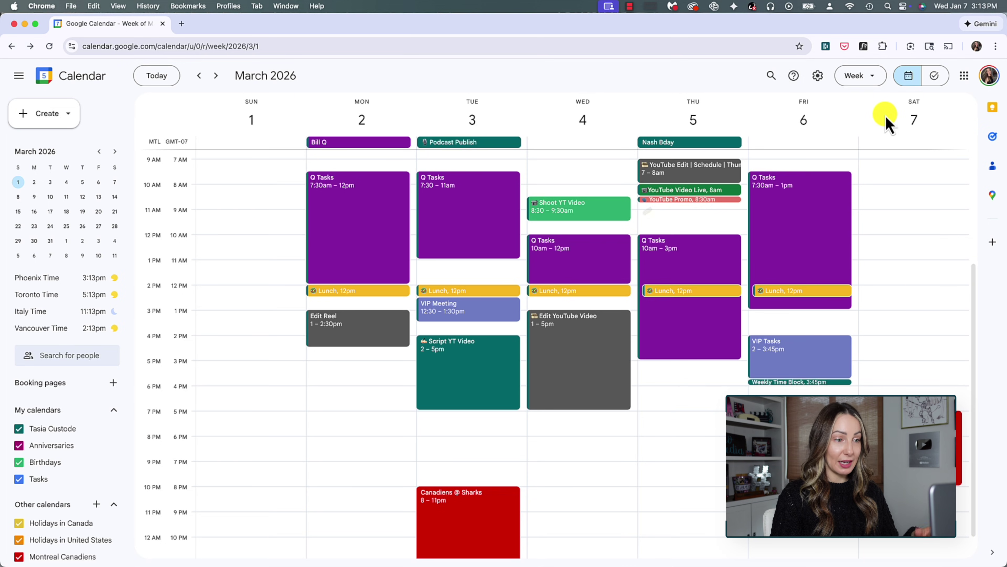
# Change the calendar layout from Week to Day to show only March 1, 2026
pyautogui.click(872, 76)
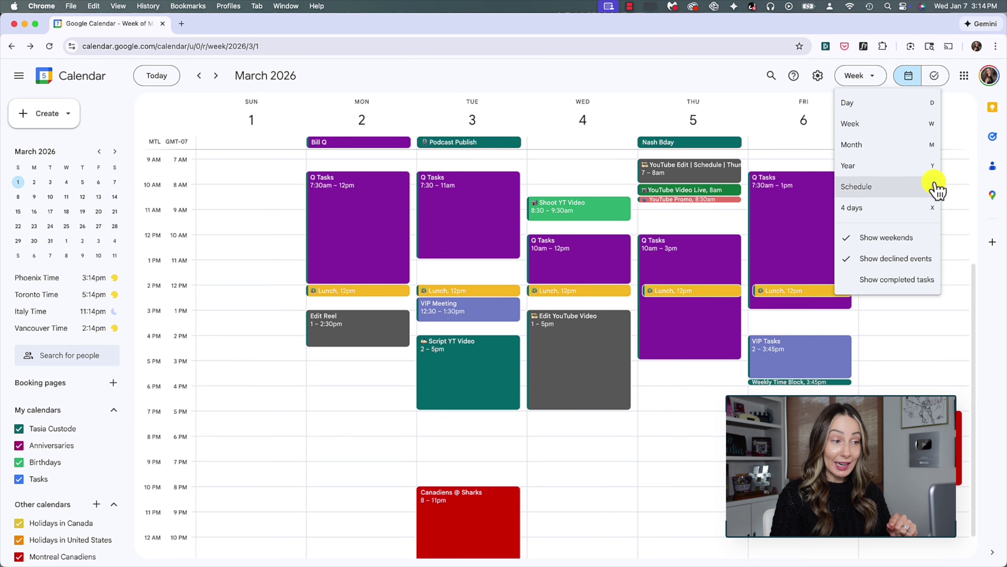
pyautogui.click(934, 108)
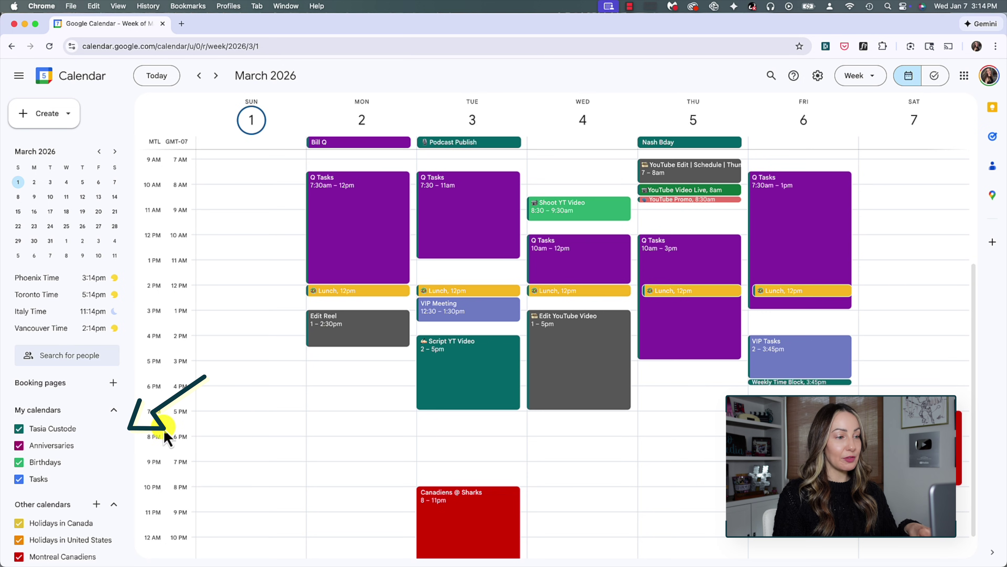
# From the Other calendars add menu, choose Create new calendar
pyautogui.scroll(-2, 87, 413)
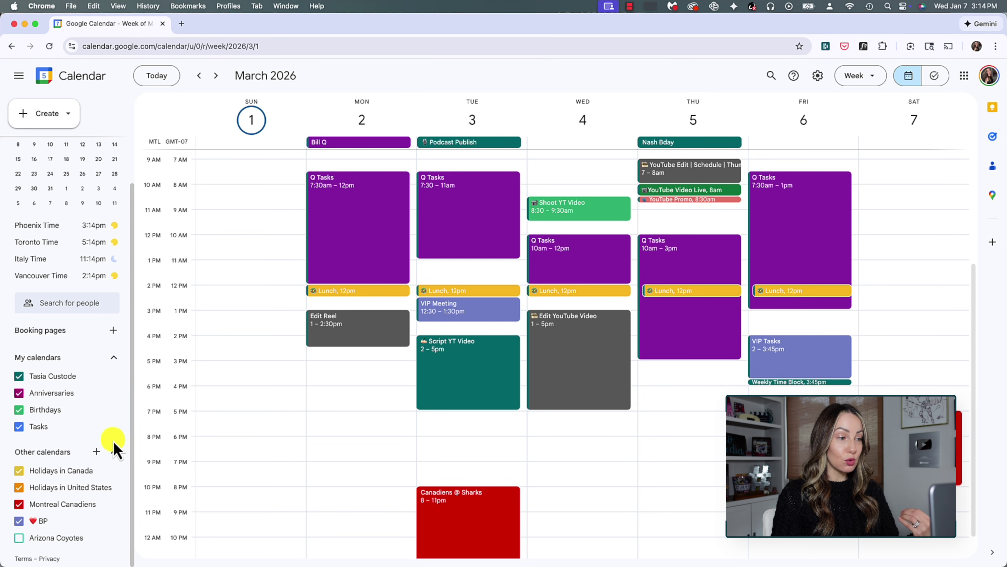
pyautogui.click(97, 452)
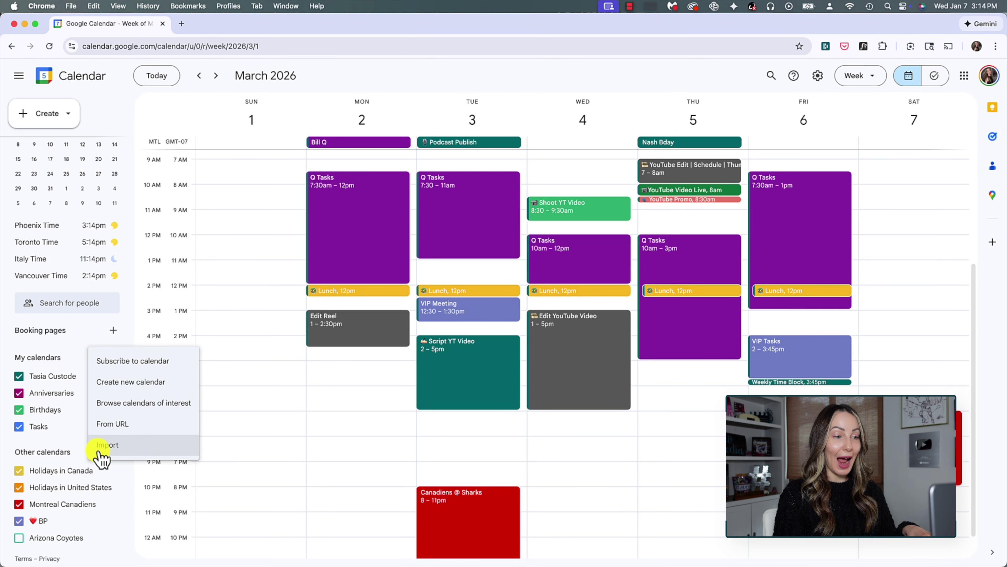
pyautogui.click(129, 381)
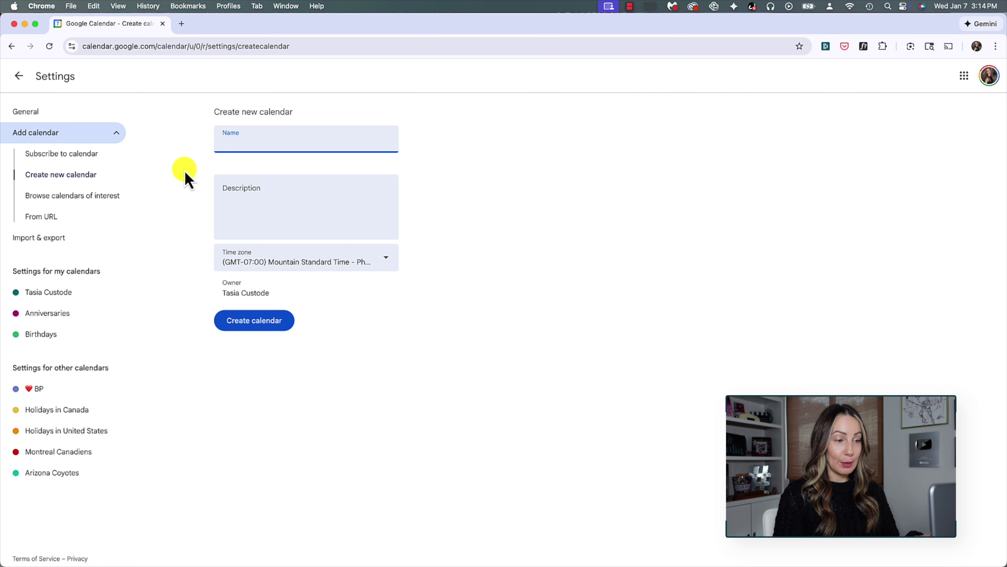
# Create the 'Special Occasions' calendar described as 'Celebrating the big and small stuff'
pyautogui.write('S')
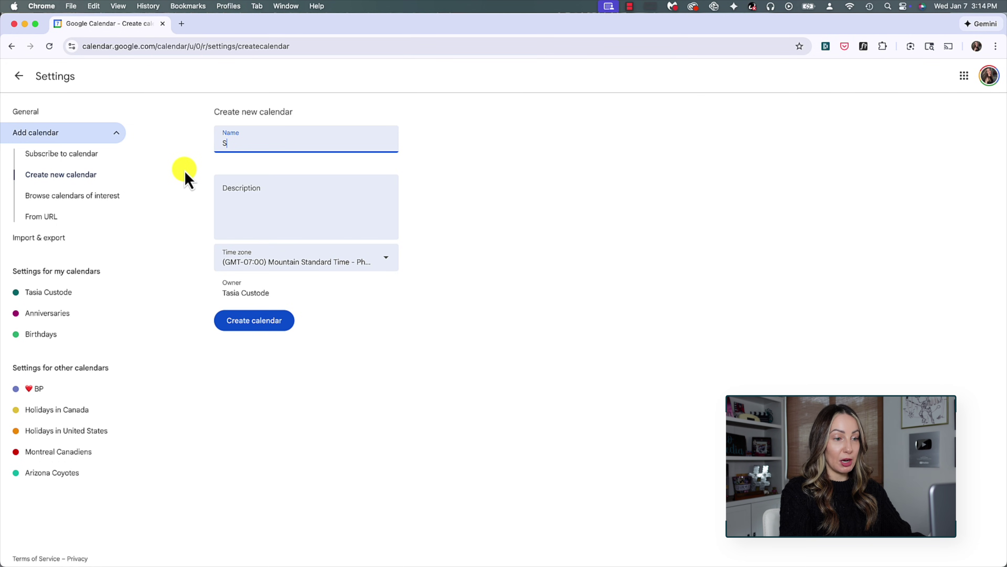
pyautogui.write('pecial Occasions')
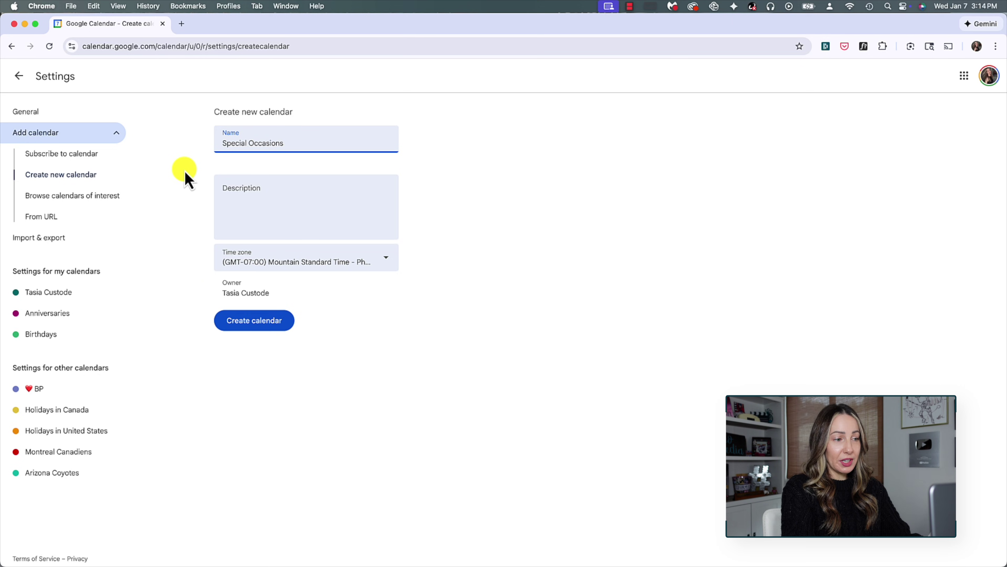
pyautogui.click(243, 188)
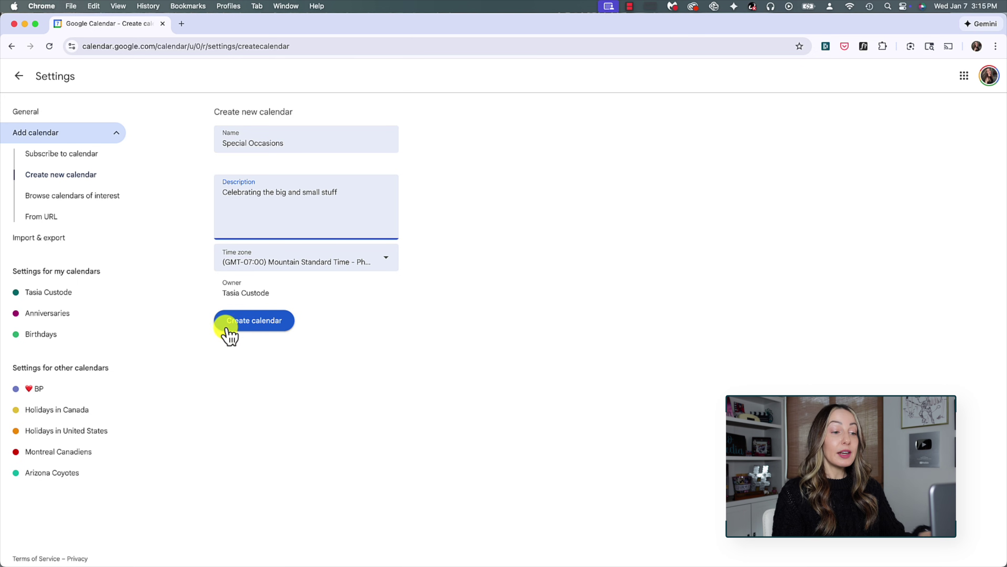
pyautogui.click(258, 327)
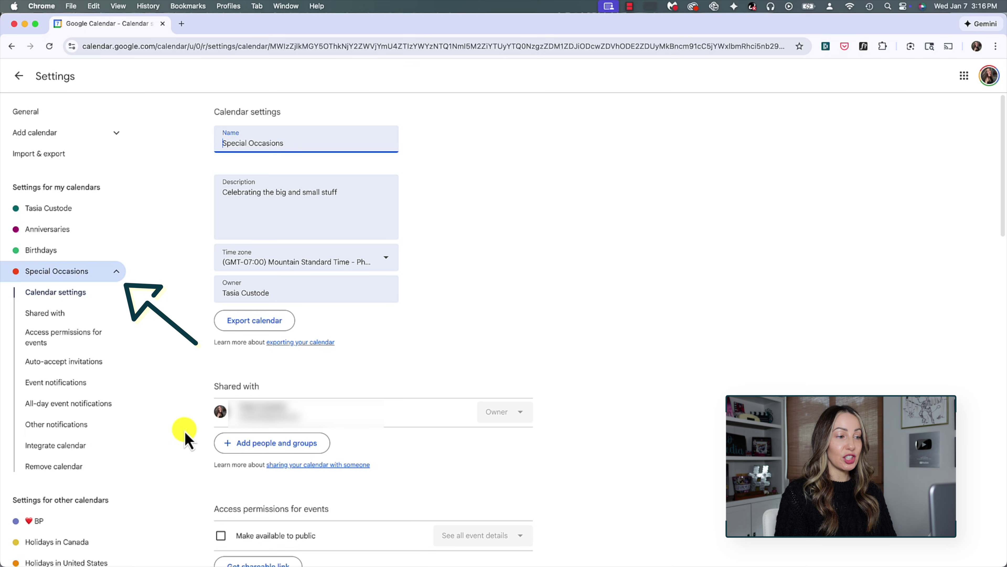
# Cancel sharing Special Occasions with a contact and return to the March 1–7 week view
pyautogui.click(280, 451)
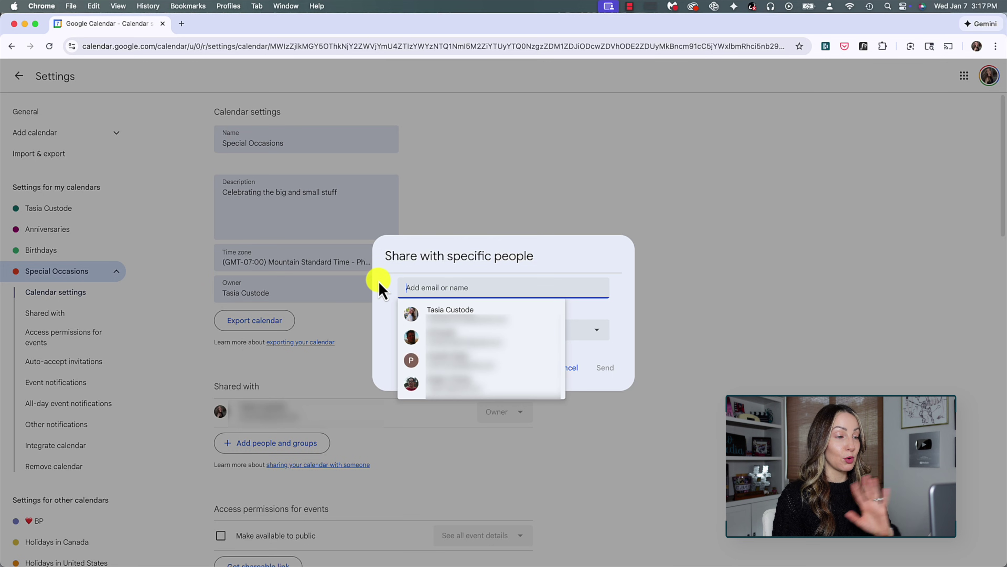
pyautogui.click(444, 310)
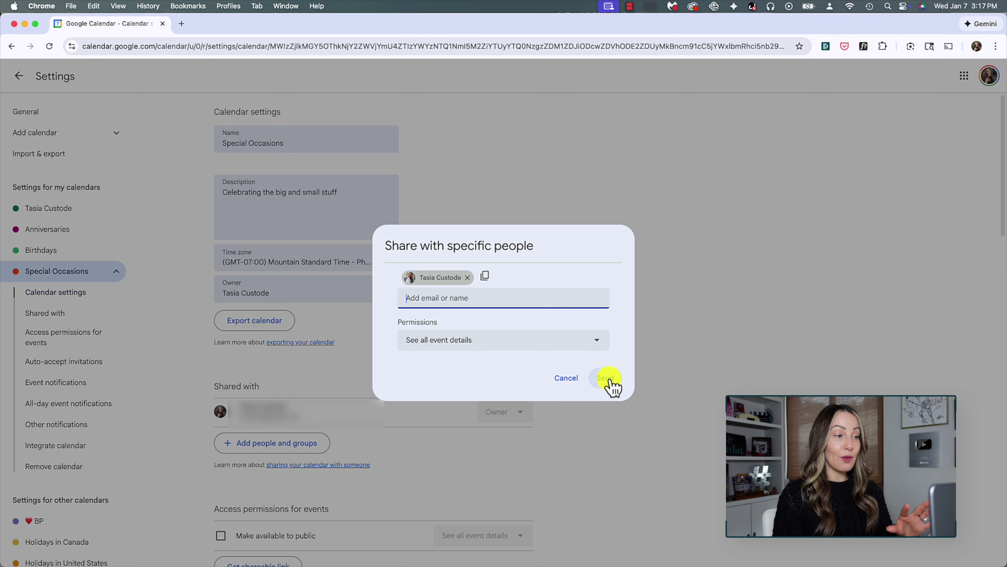
pyautogui.click(567, 379)
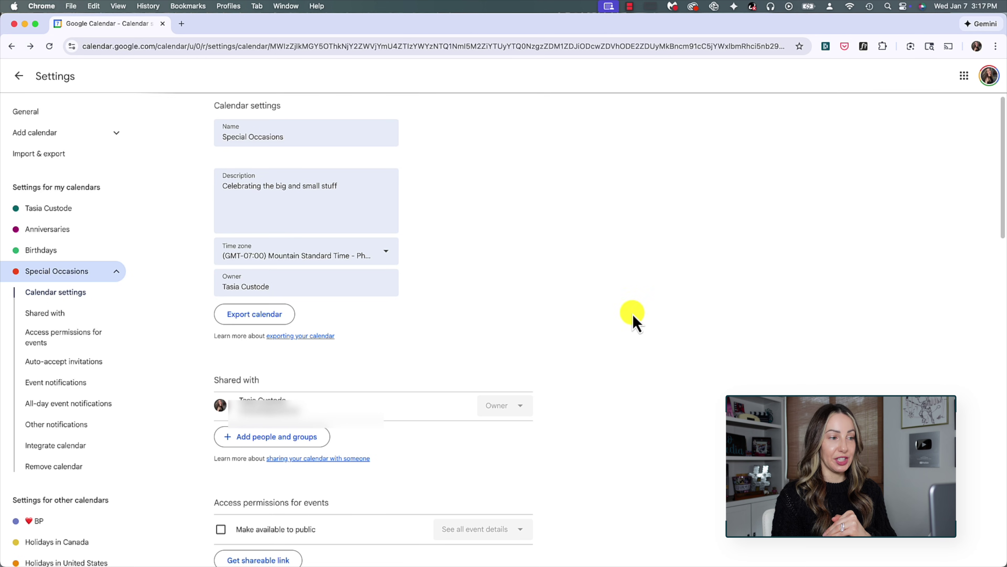
pyautogui.click(19, 76)
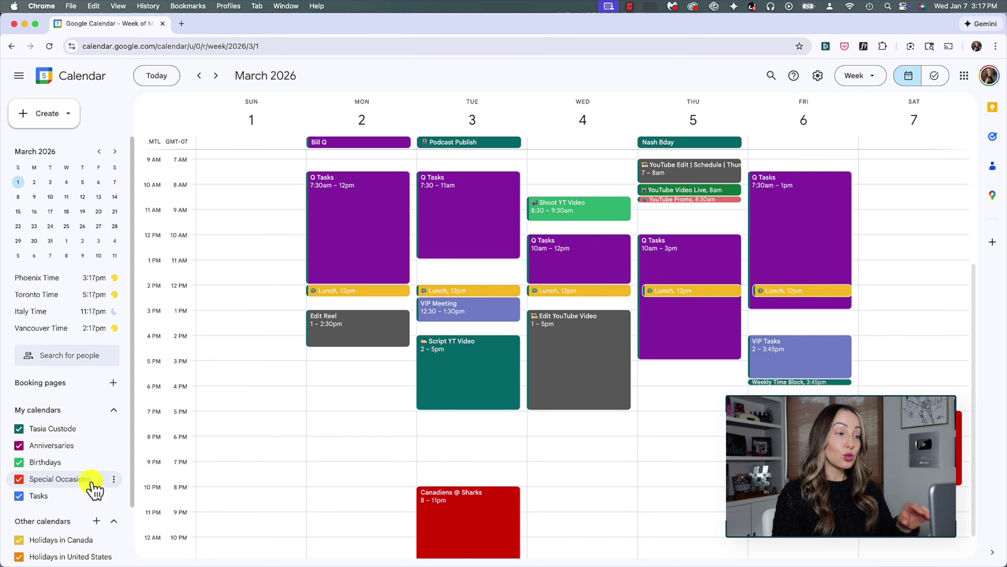
pyautogui.click(60, 429)
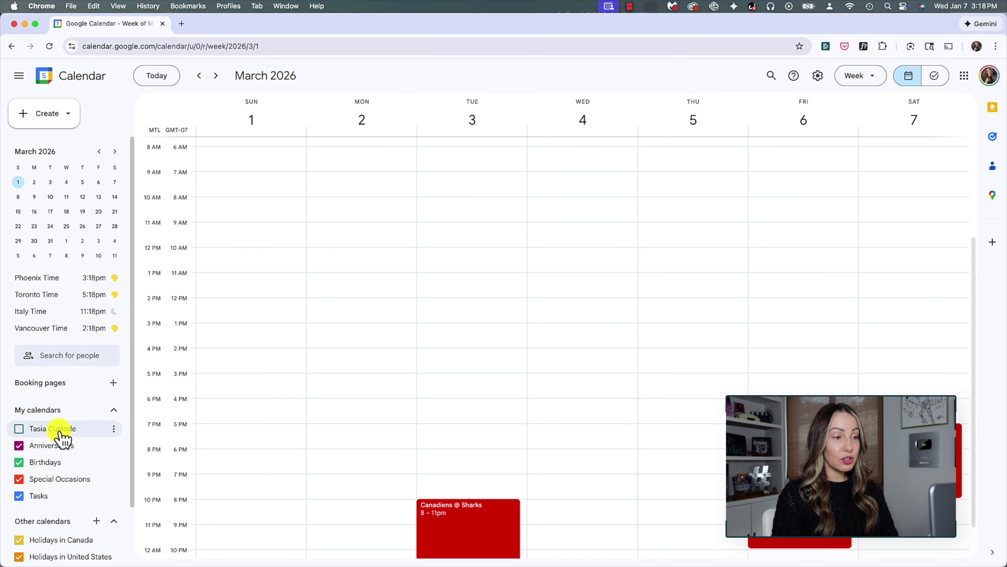
pyautogui.click(60, 429)
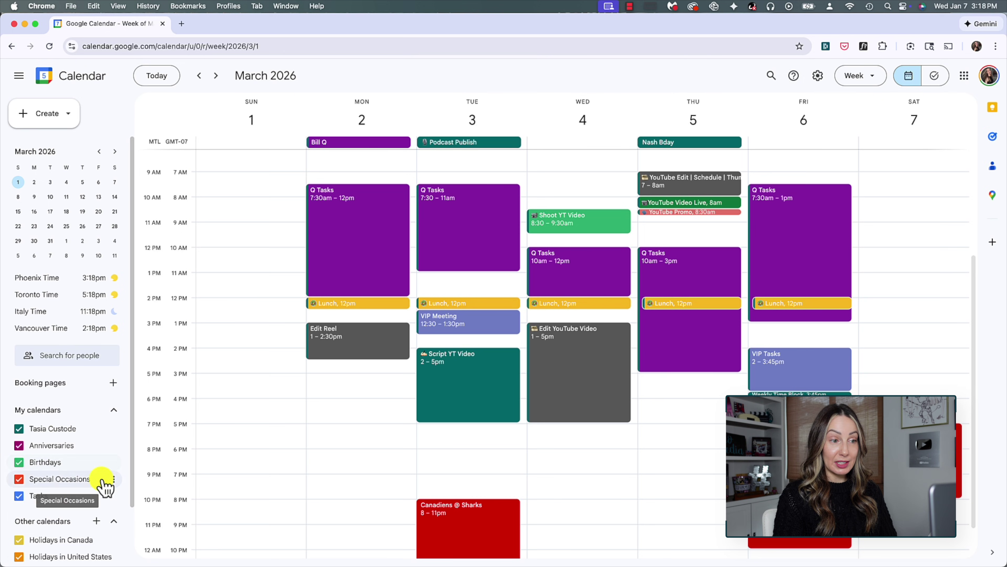
pyautogui.click(115, 478)
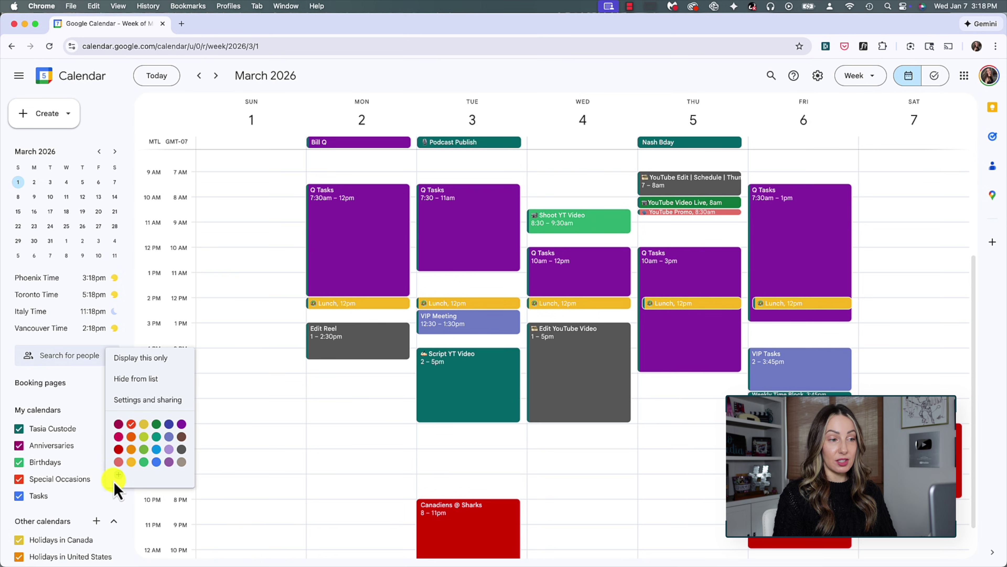
pyautogui.click(137, 400)
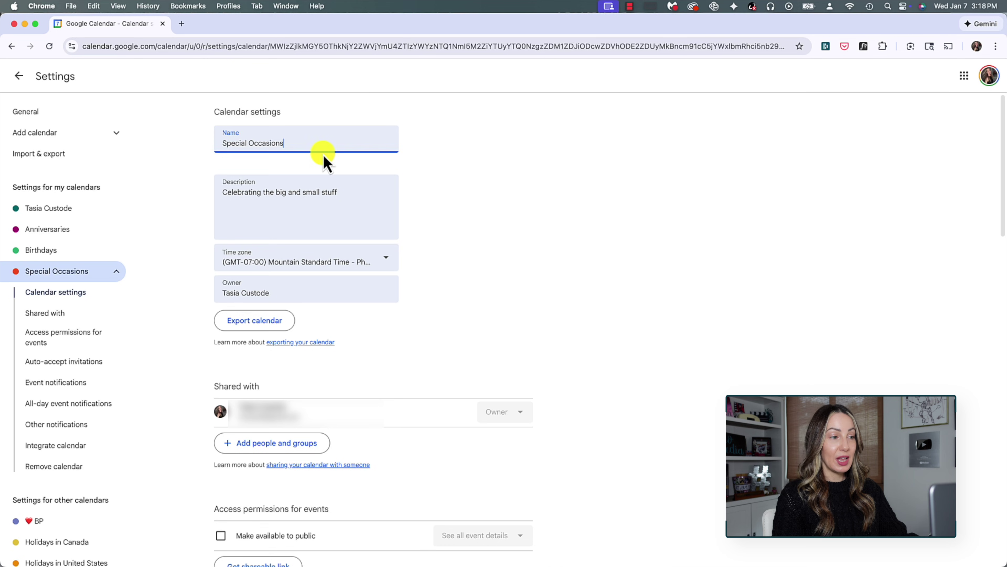
pyautogui.click(19, 76)
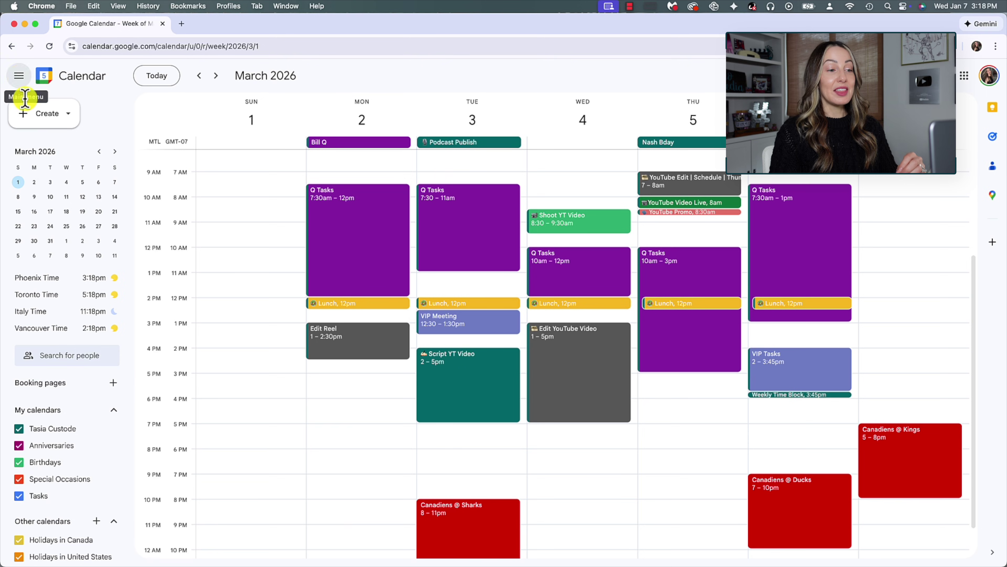
# Open Browse calendars of interest from the Other calendars add menu
pyautogui.scroll(-3, 44, 397)
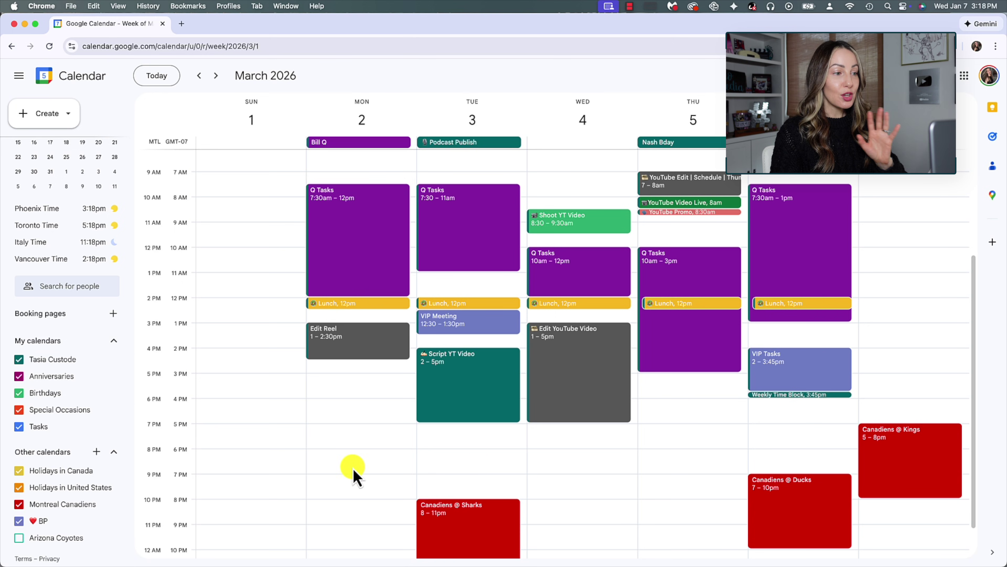
pyautogui.click(96, 452)
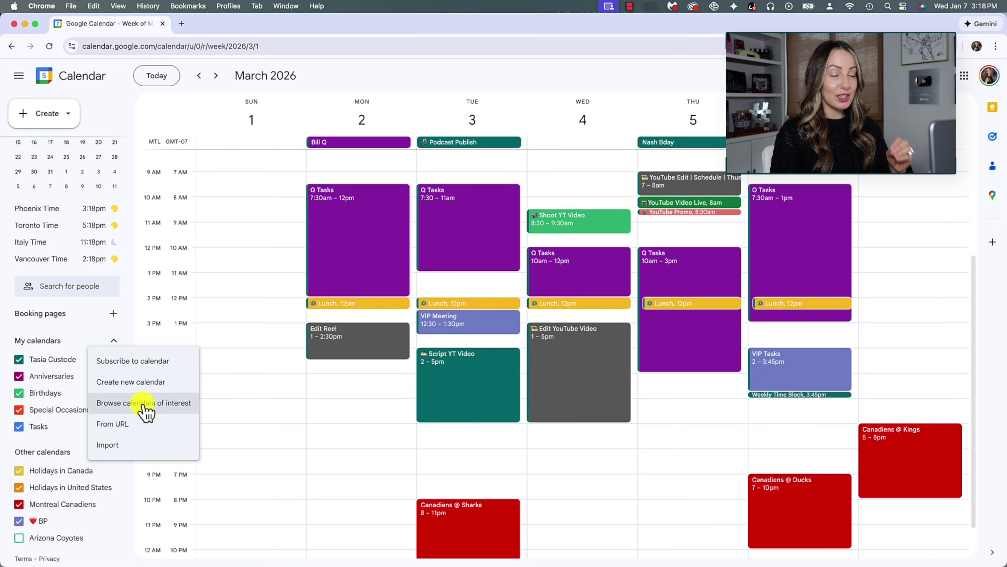
pyautogui.click(160, 404)
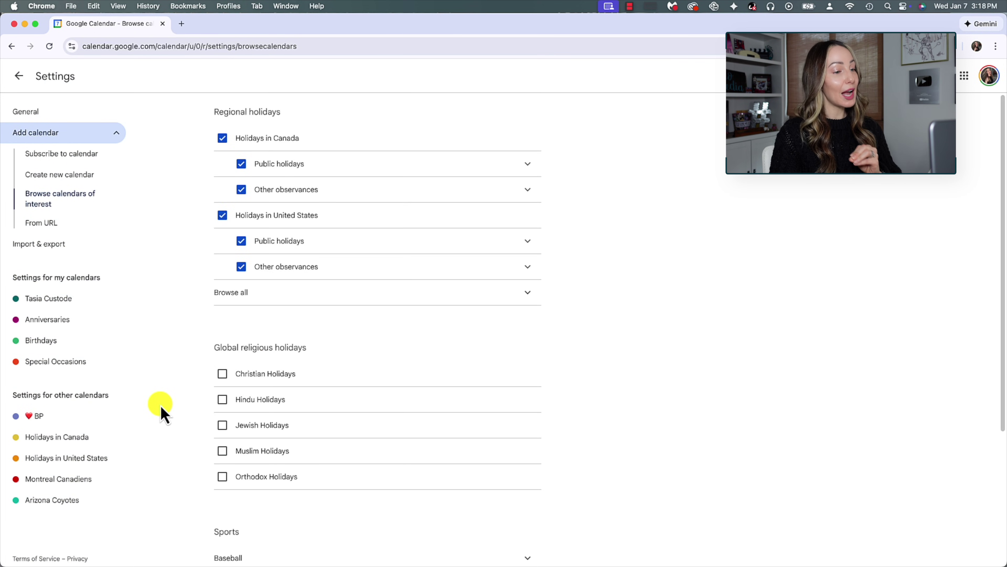
pyautogui.scroll(-1, 583, 383)
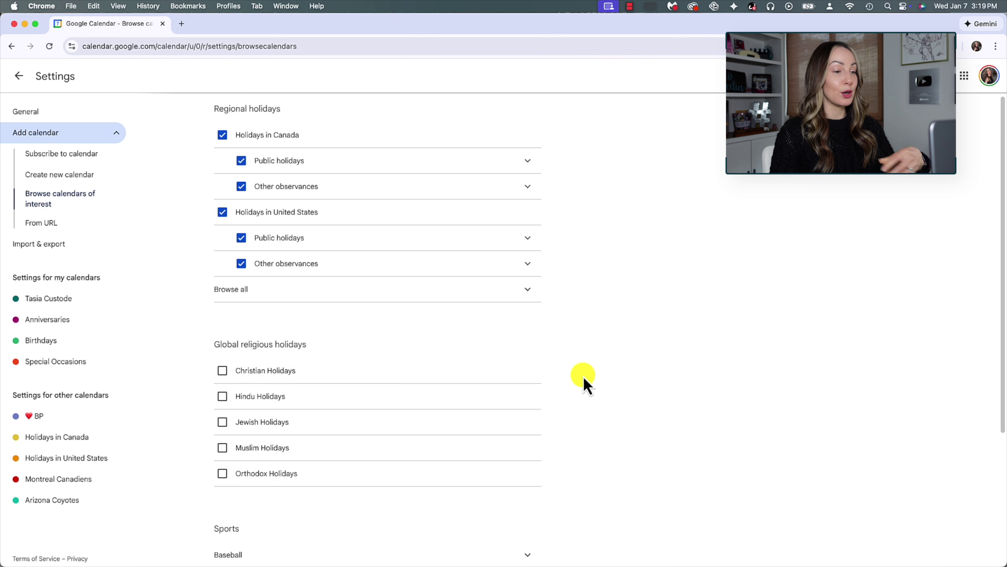
pyautogui.scroll(-2, 586, 384)
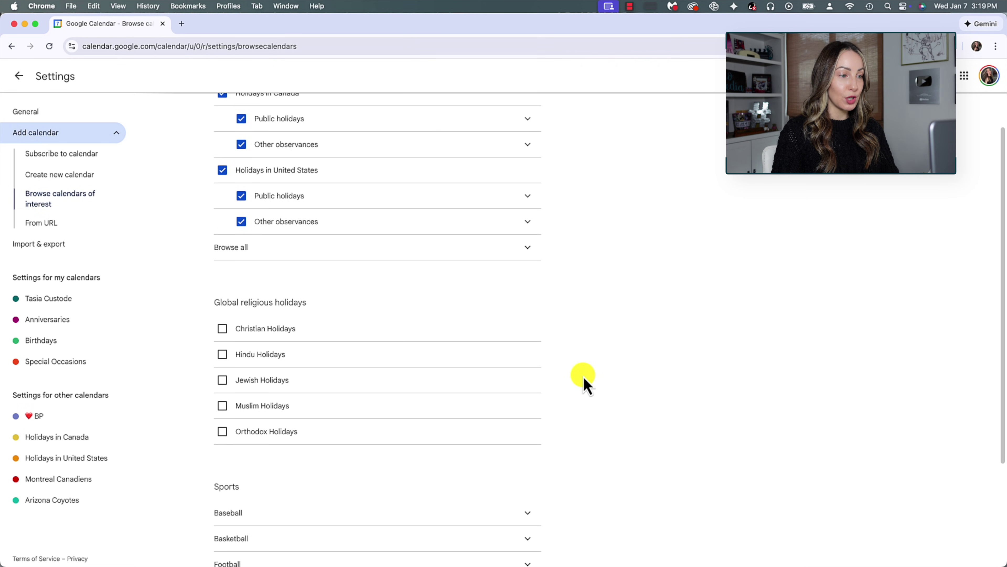
pyautogui.scroll(3, 587, 384)
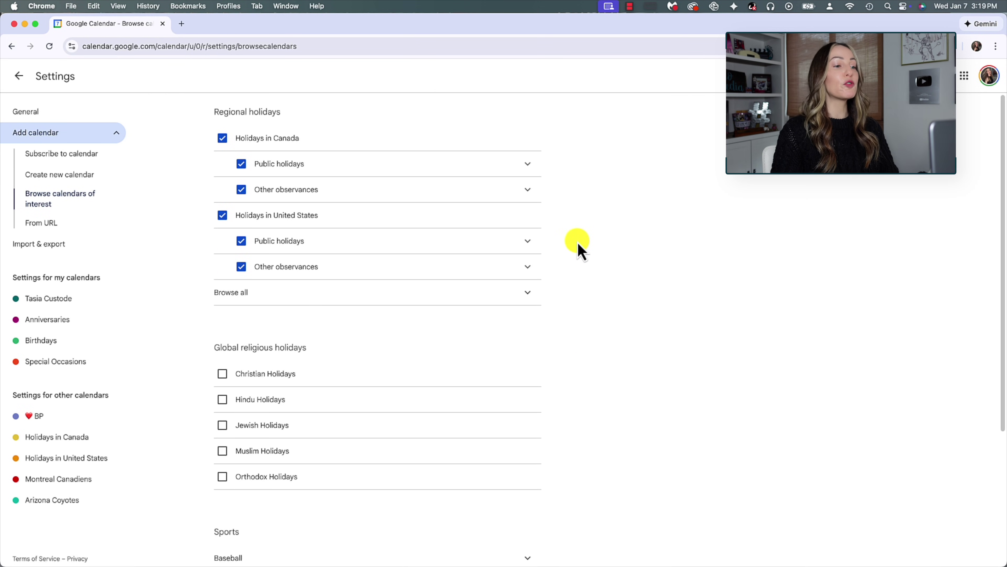
# Expand and collapse the US holidays, US observances and all-countries holiday lists
pyautogui.click(530, 242)
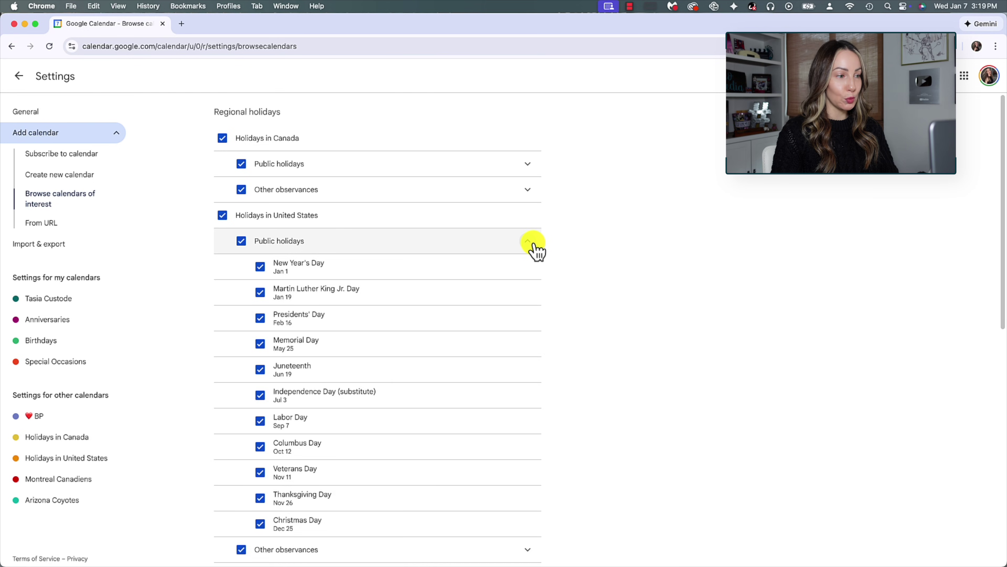
pyautogui.click(532, 243)
pyautogui.click(530, 266)
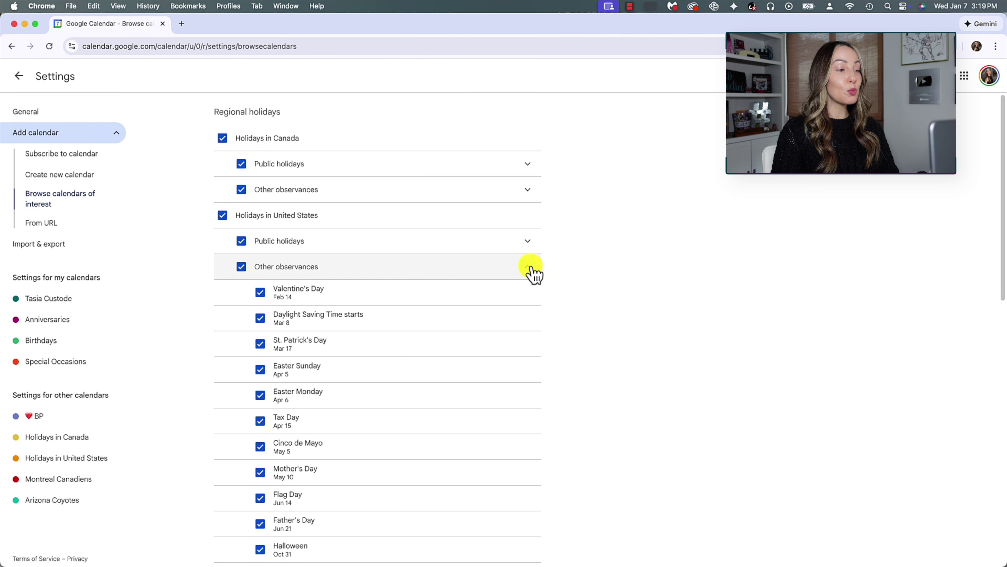
pyautogui.click(530, 267)
pyautogui.click(534, 294)
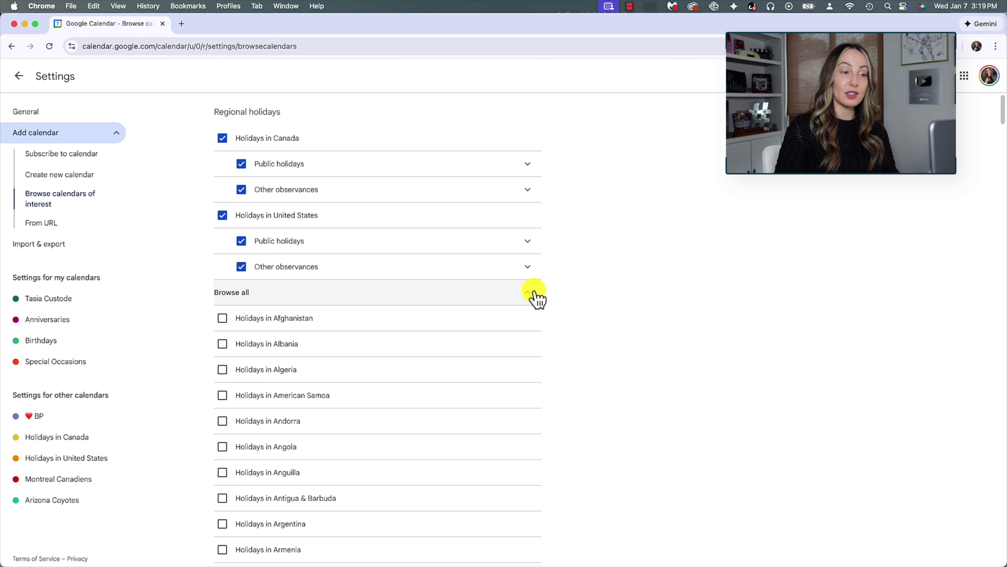
pyautogui.click(535, 296)
# Expand Sports > Hockey > NHL and scroll the team calendars to Montreal Canadiens
pyautogui.scroll(-5, 574, 300)
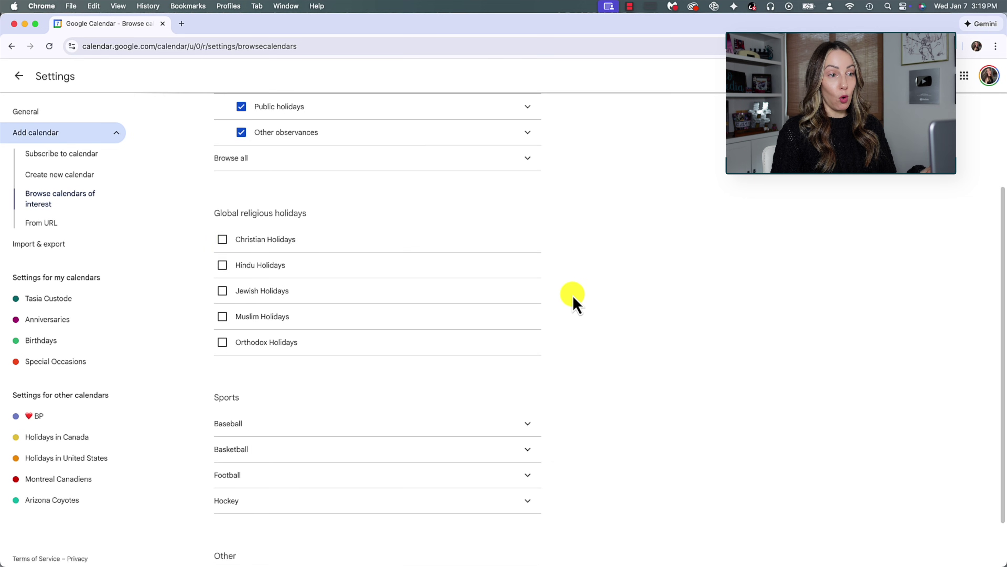
pyautogui.click(530, 453)
pyautogui.click(550, 475)
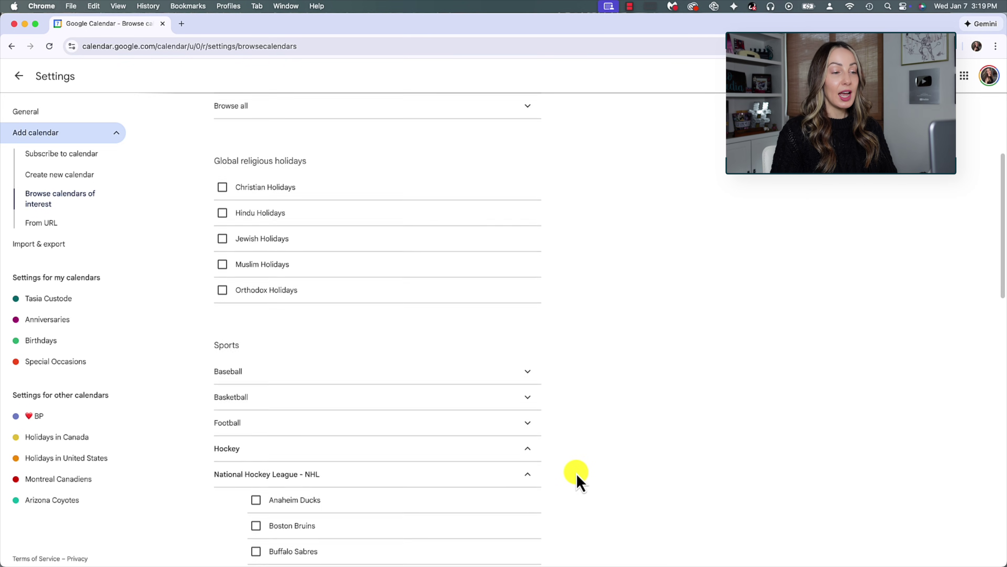
pyautogui.scroll(-3, 578, 480)
pyautogui.scroll(-7, 578, 479)
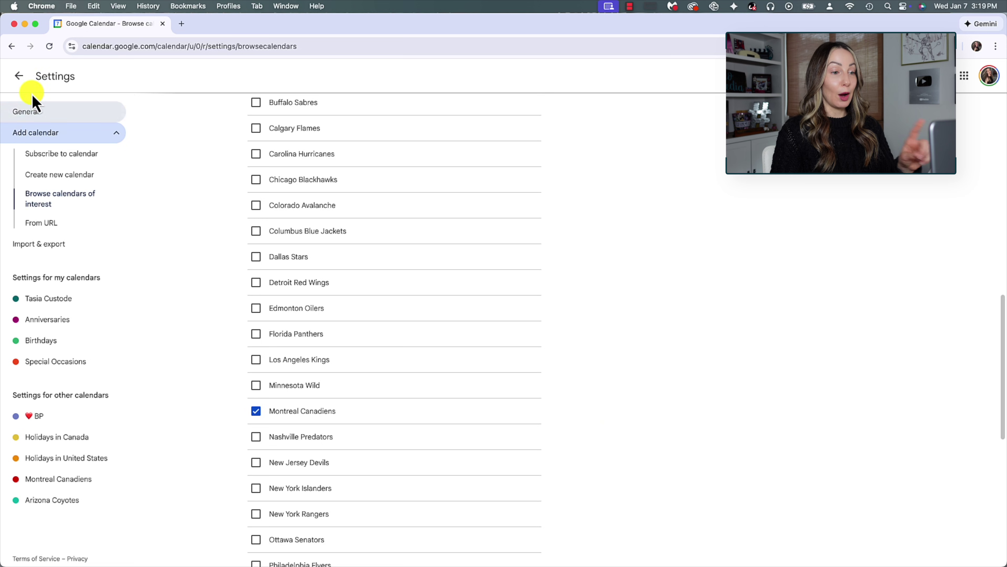
# Return to the week view and recolour the BP calendar Birch grey
pyautogui.click(18, 76)
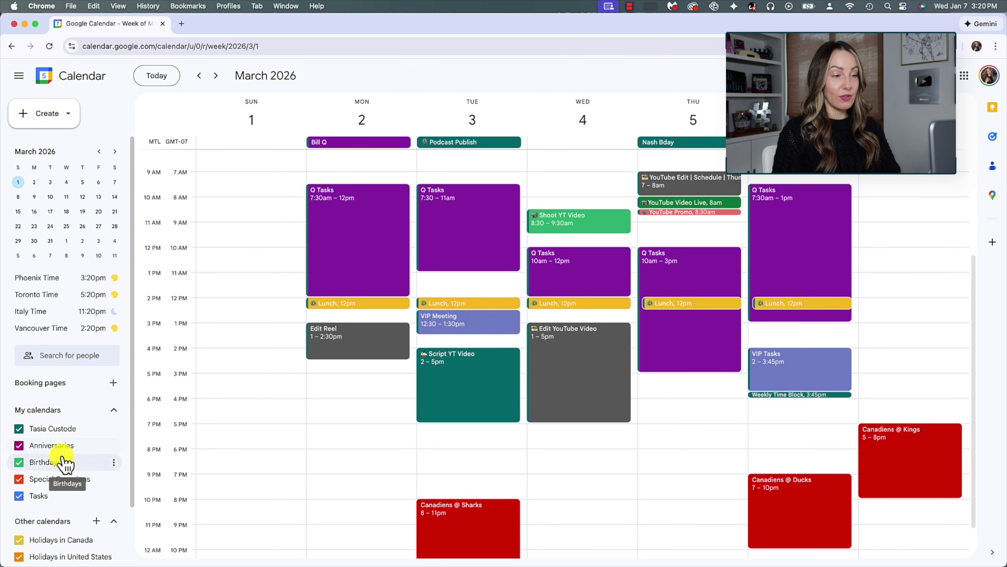
pyautogui.scroll(-3, 63, 456)
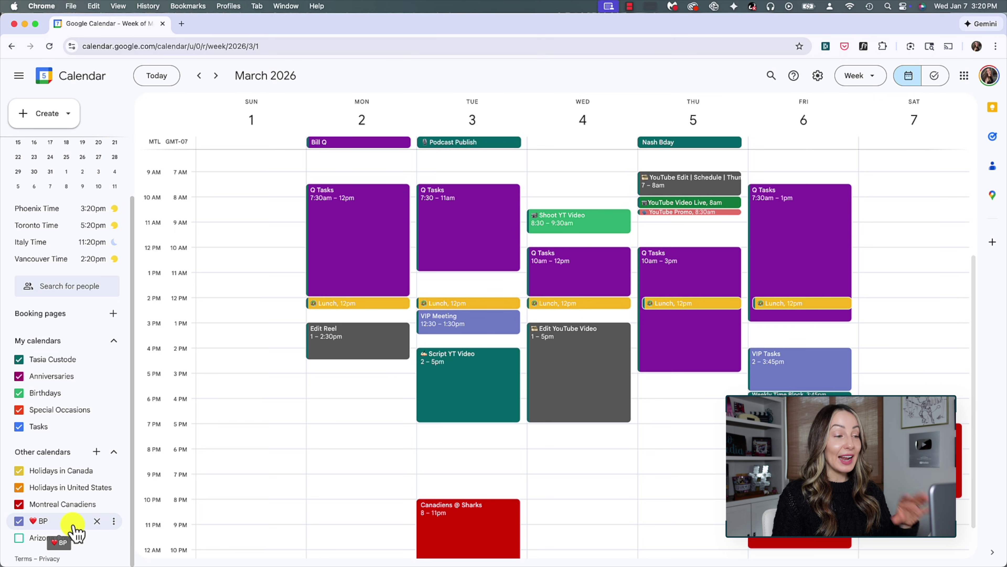
pyautogui.click(114, 522)
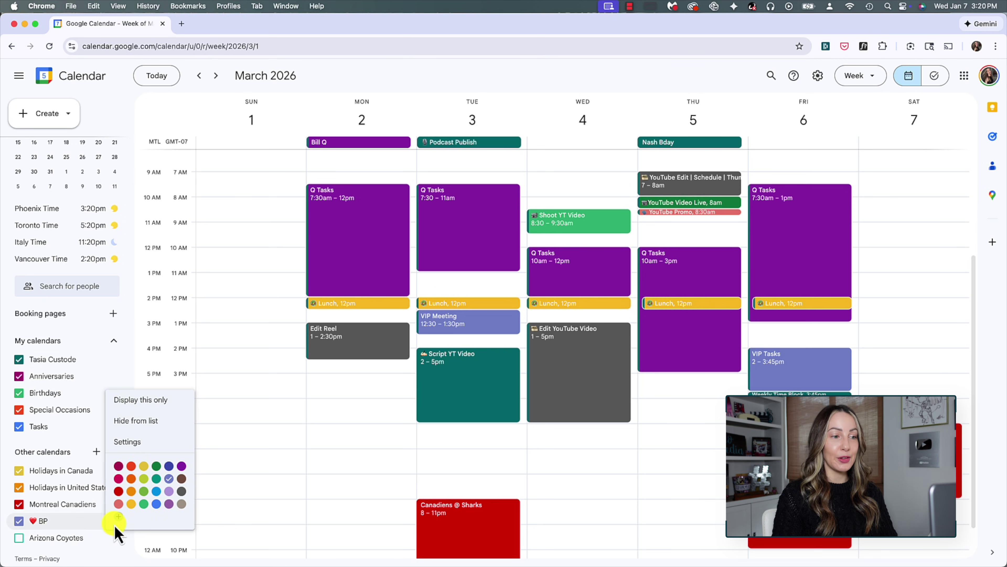
pyautogui.click(182, 504)
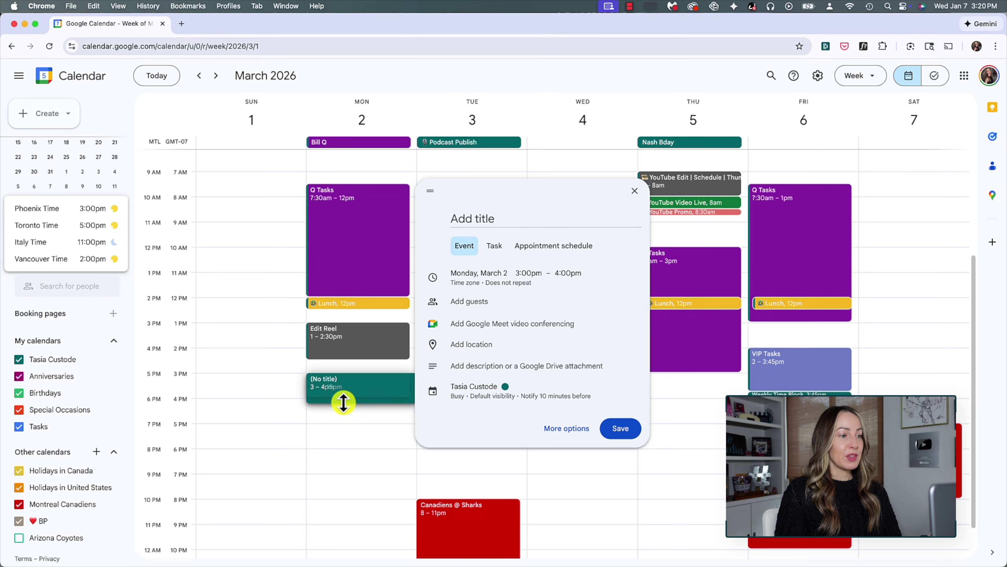
# Create a lavender 'VIP Revisions' event on Monday, March 2, from 3 to 5pm
pyautogui.moveTo(342, 405); pyautogui.dragTo(343, 420)
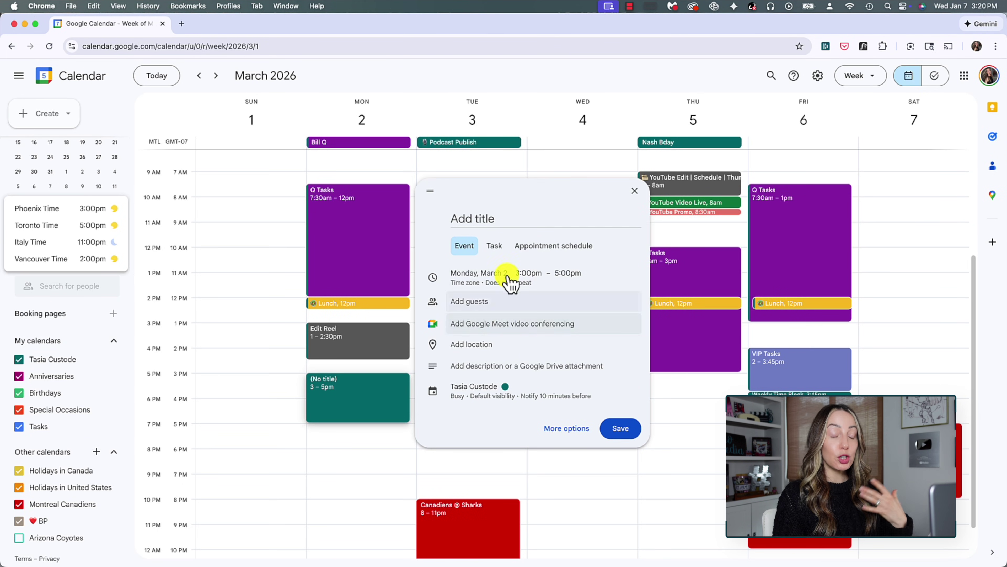
pyautogui.click(486, 217)
pyautogui.write('VIP Revisions')
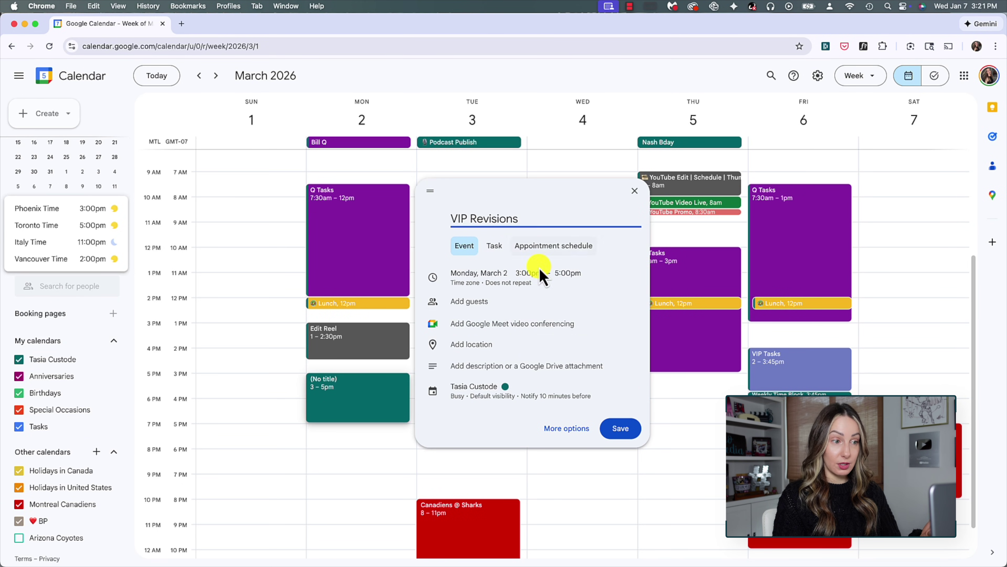
pyautogui.click(520, 388)
pyautogui.click(567, 387)
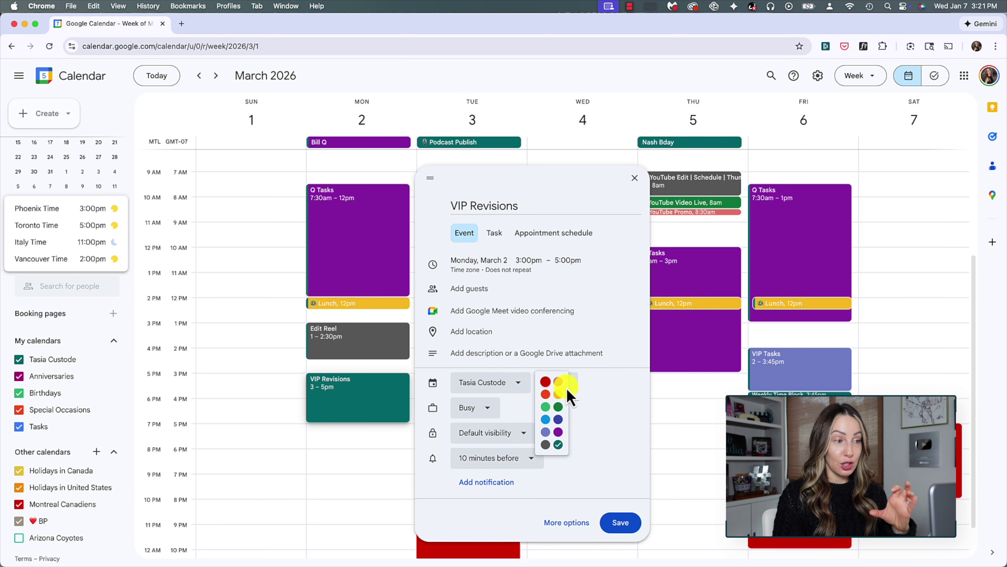
pyautogui.click(545, 431)
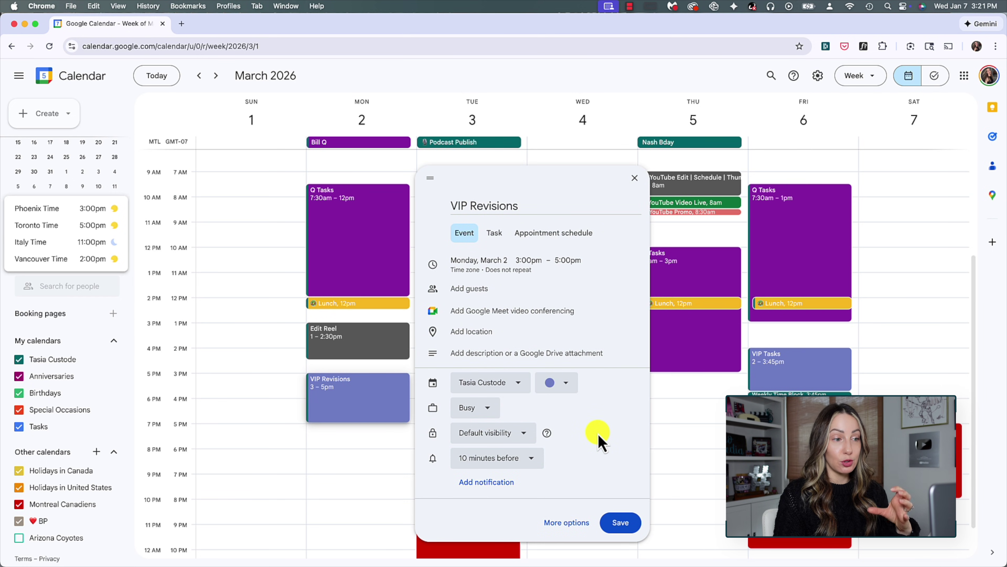
pyautogui.click(620, 522)
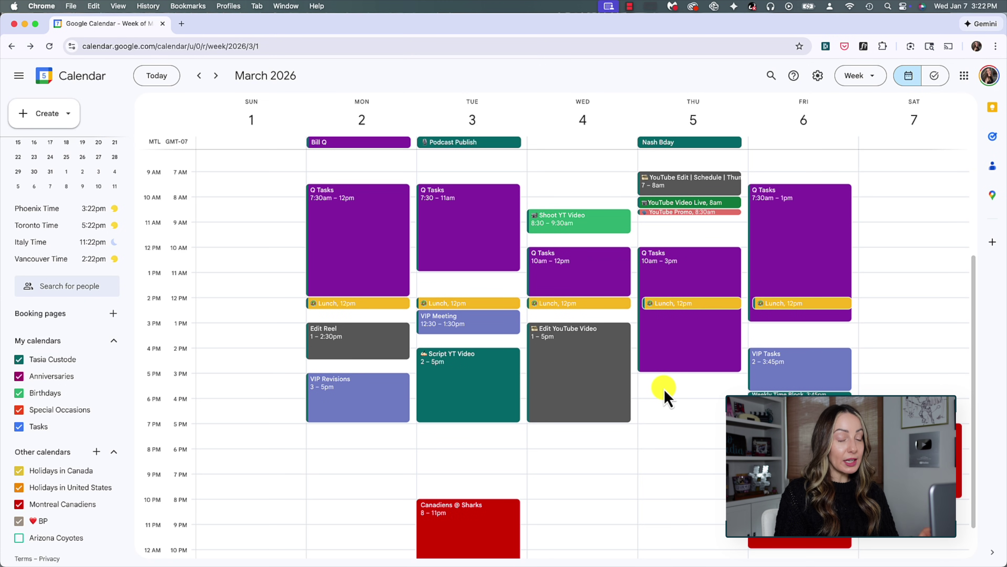
# Apply the Flamingo colour swatch to the Edit Reel event
pyautogui.rightClick(372, 345)
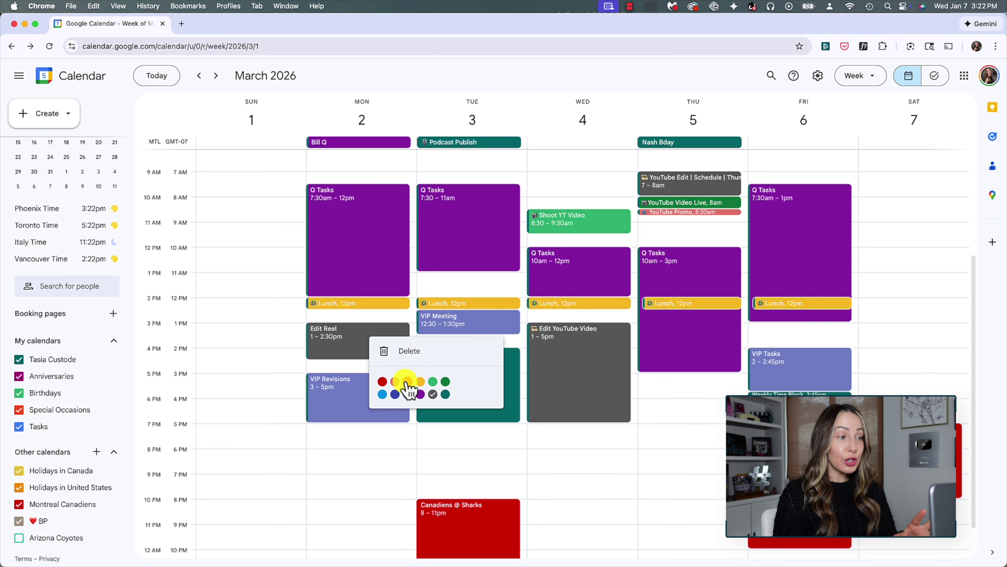
pyautogui.click(395, 382)
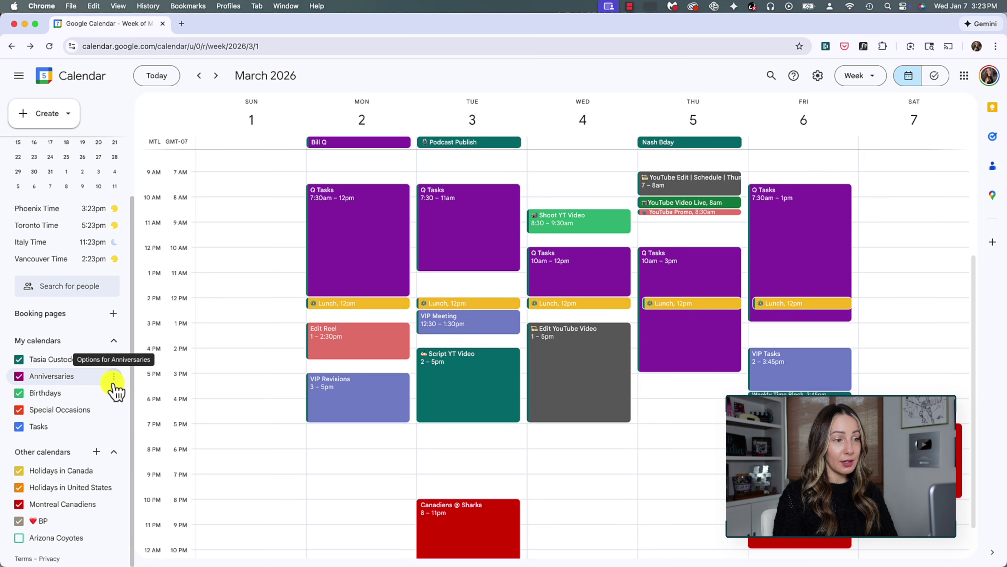
# Set Special Occasions to the custom blue colour #3941e3 via Add custom color
pyautogui.click(115, 410)
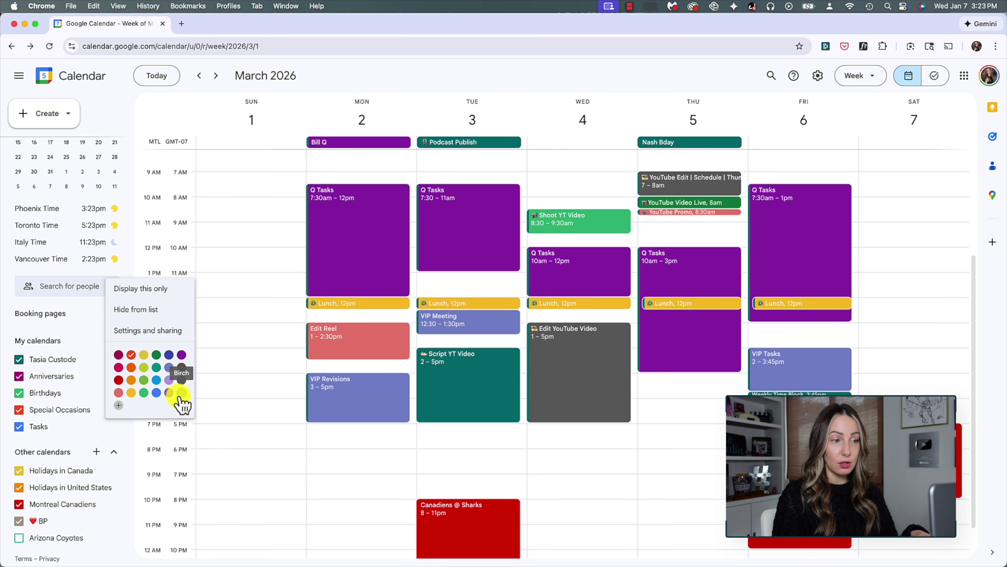
pyautogui.click(119, 406)
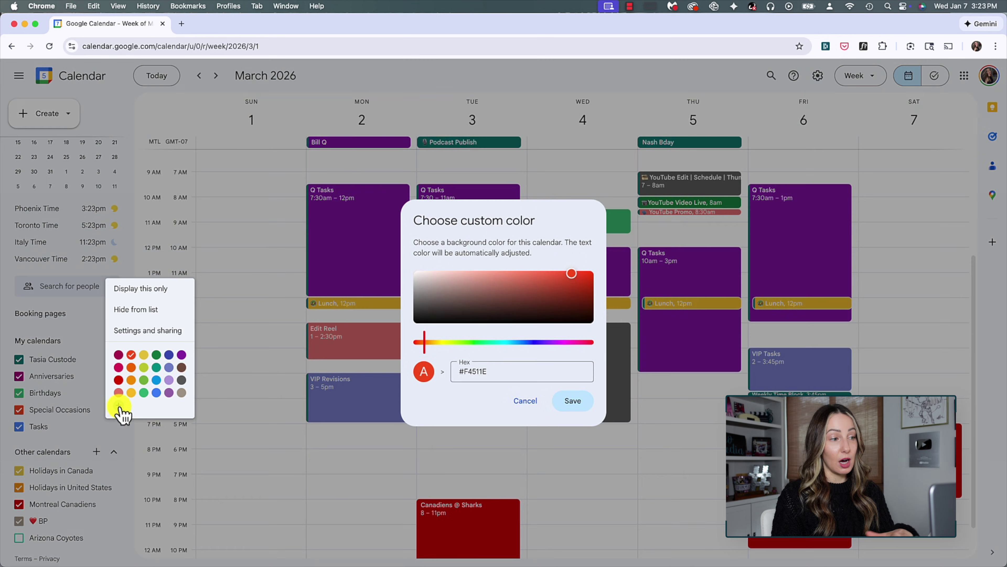
pyautogui.moveTo(532, 280)
pyautogui.mouseDown()
pyautogui.moveTo(524, 295)
pyautogui.moveTo(541, 284)
pyautogui.mouseUp()
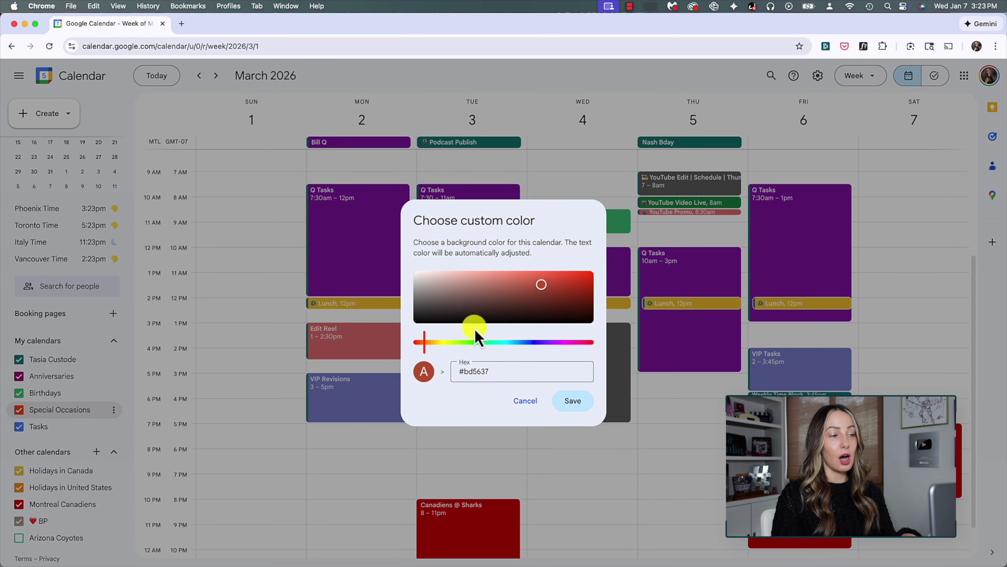
pyautogui.moveTo(476, 342); pyautogui.dragTo(530, 344)
pyautogui.click(541, 285)
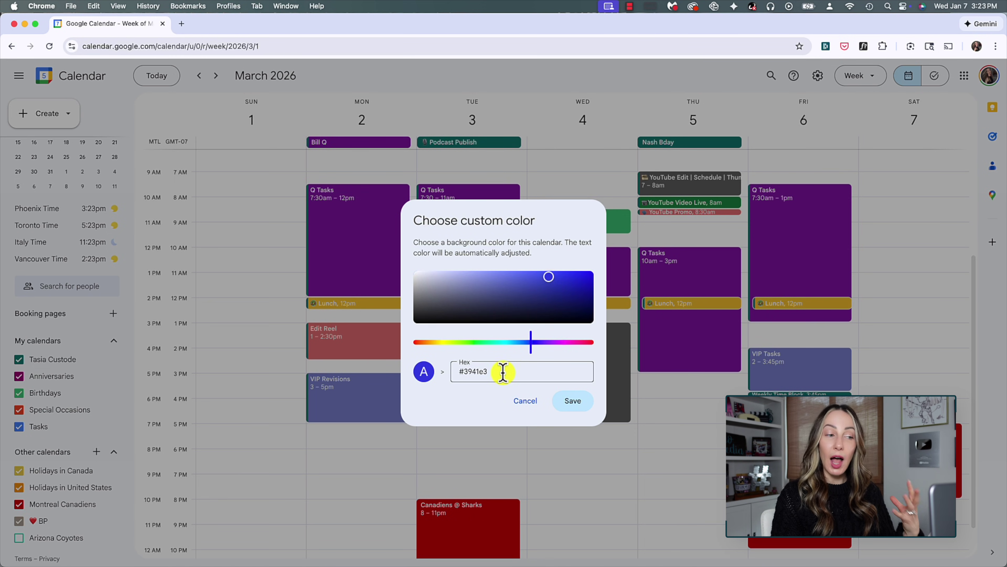
pyautogui.click(573, 401)
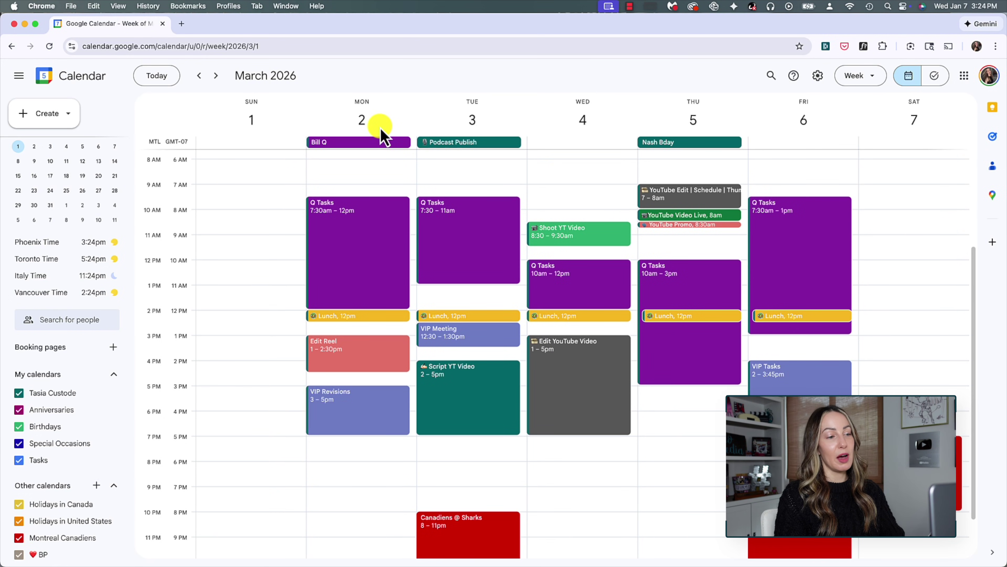
# Add an all-day payment event on Monday, March 2, repeating monthly on the first Monday
pyautogui.click(382, 134)
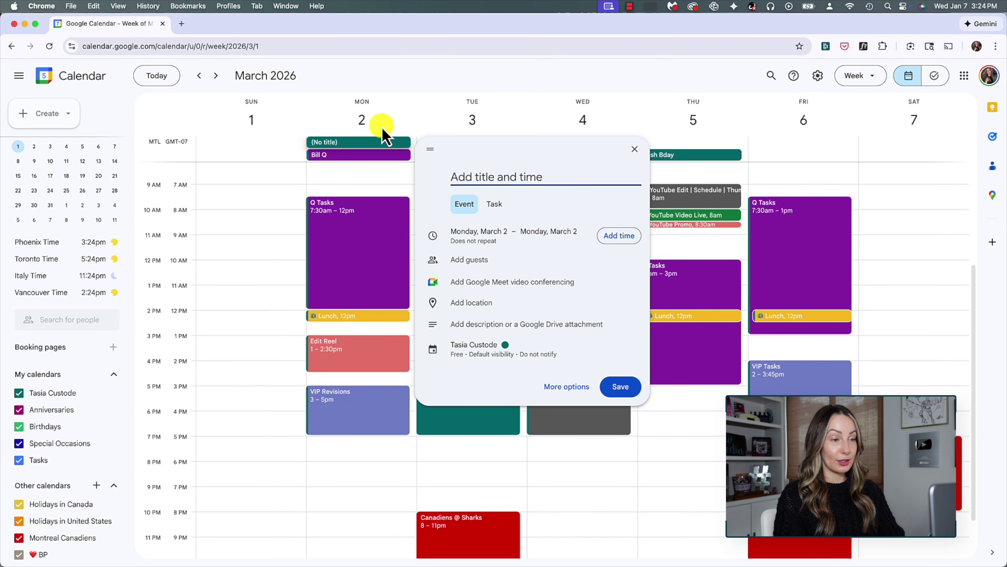
pyautogui.write('Pay Jennie')
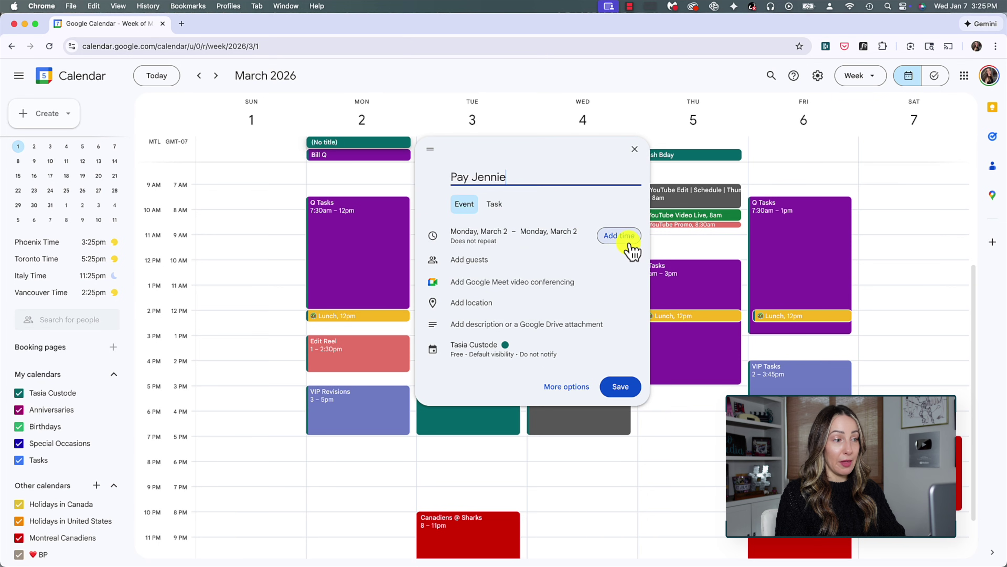
pyautogui.click(500, 246)
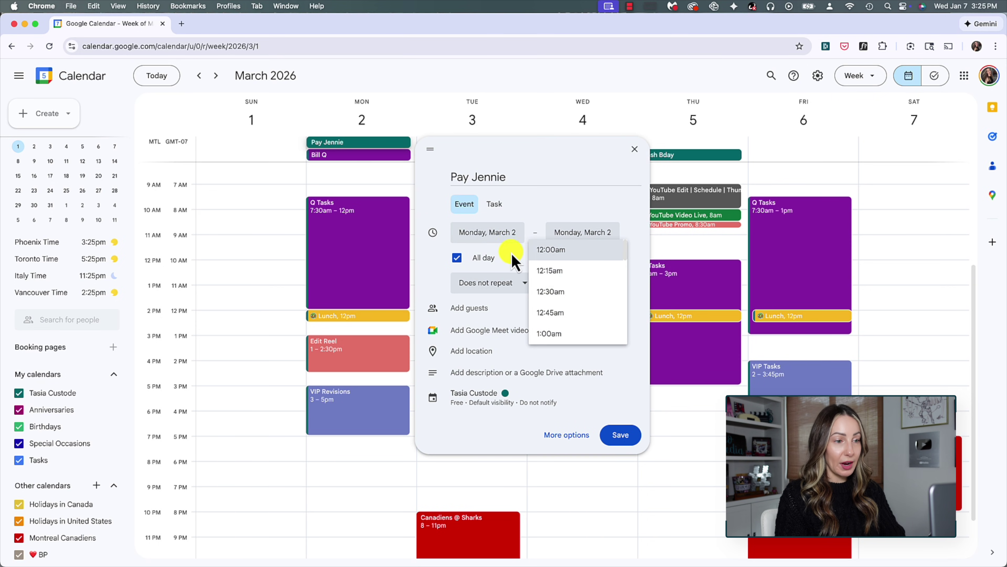
pyautogui.click(566, 266)
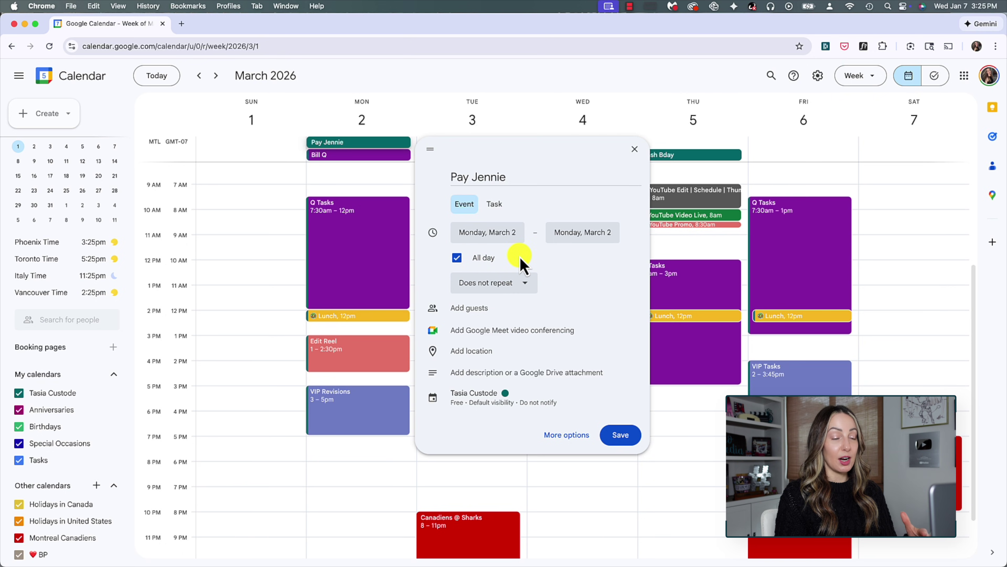
pyautogui.click(522, 285)
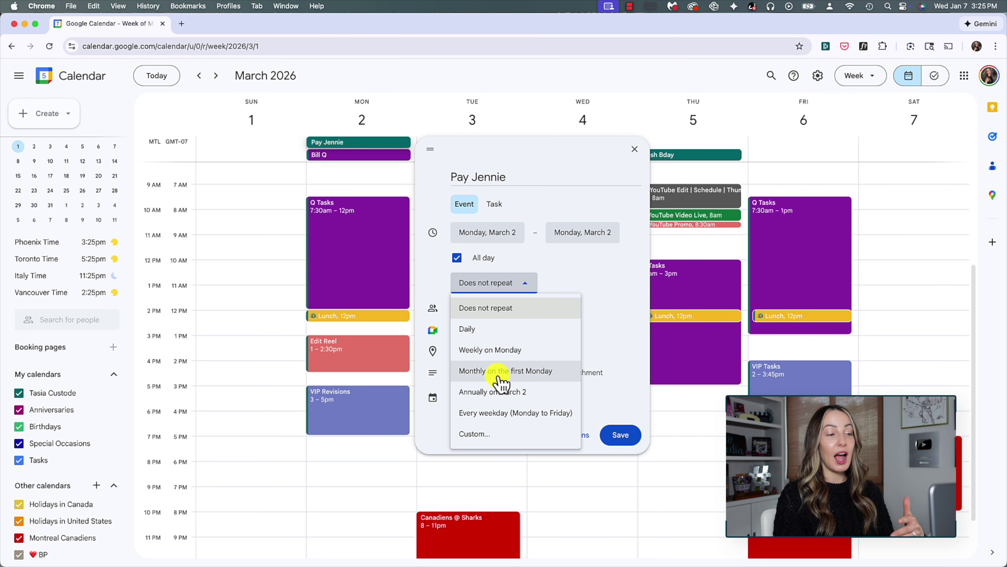
pyautogui.click(531, 373)
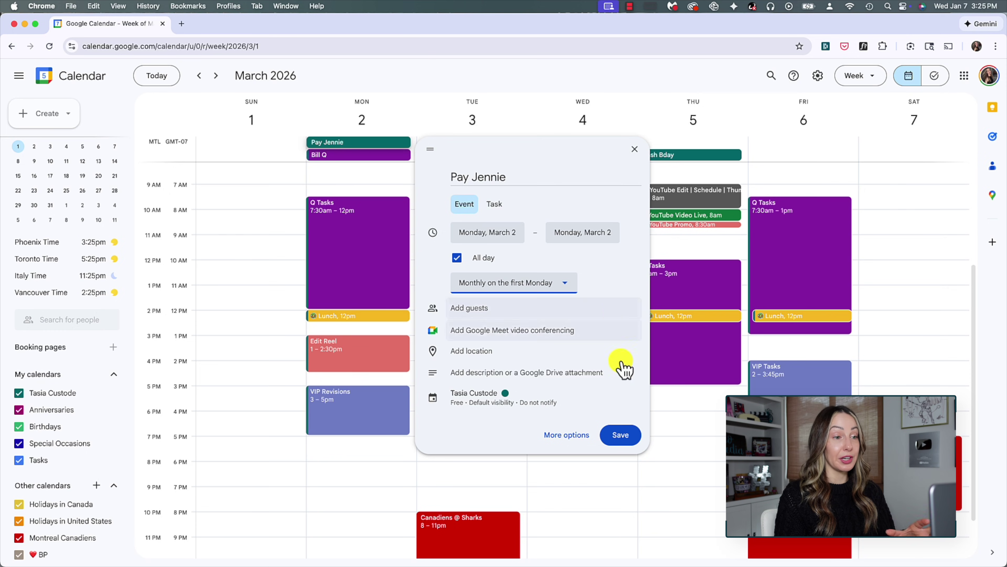
pyautogui.click(620, 435)
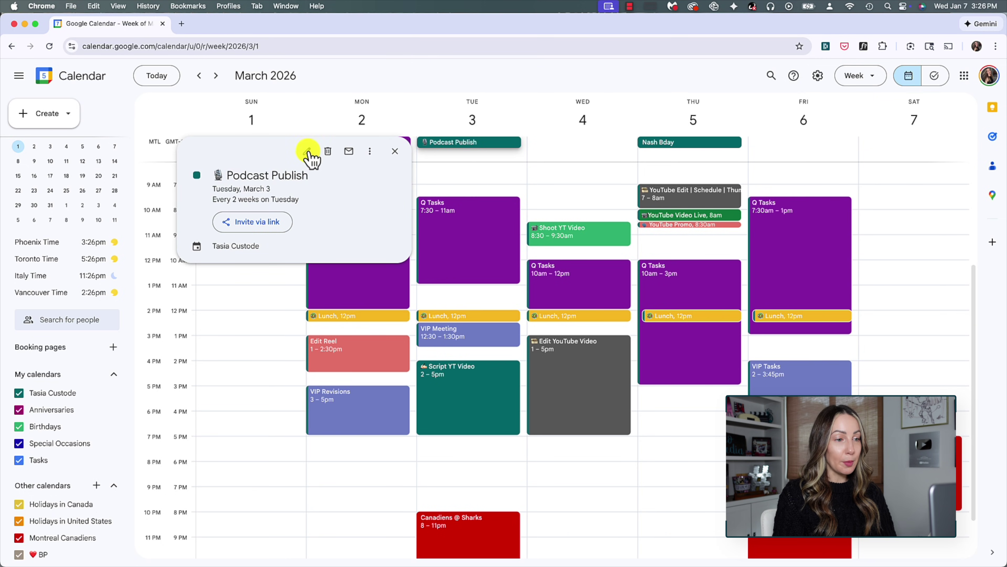
pyautogui.click(309, 152)
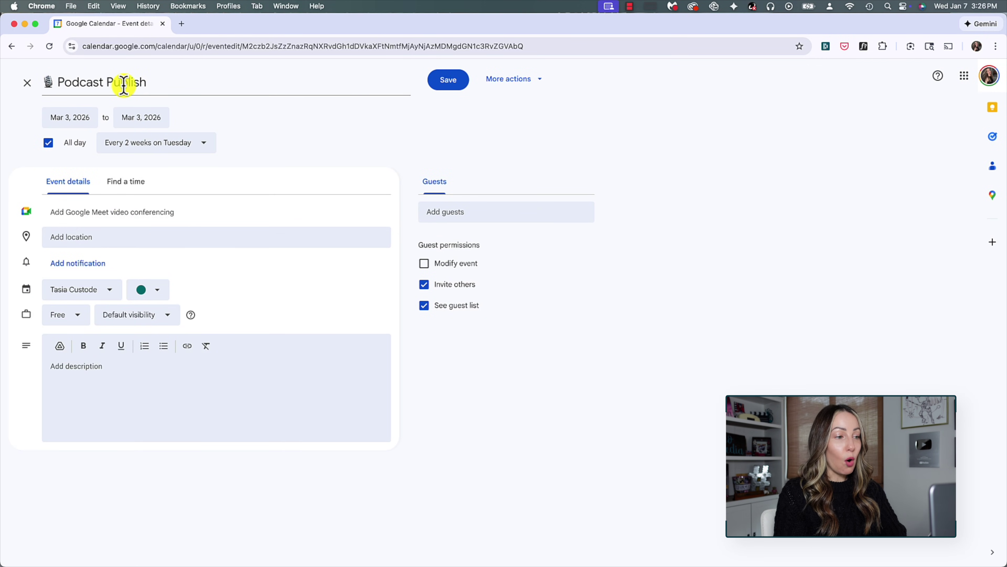
pyautogui.doubleClick(112, 82)
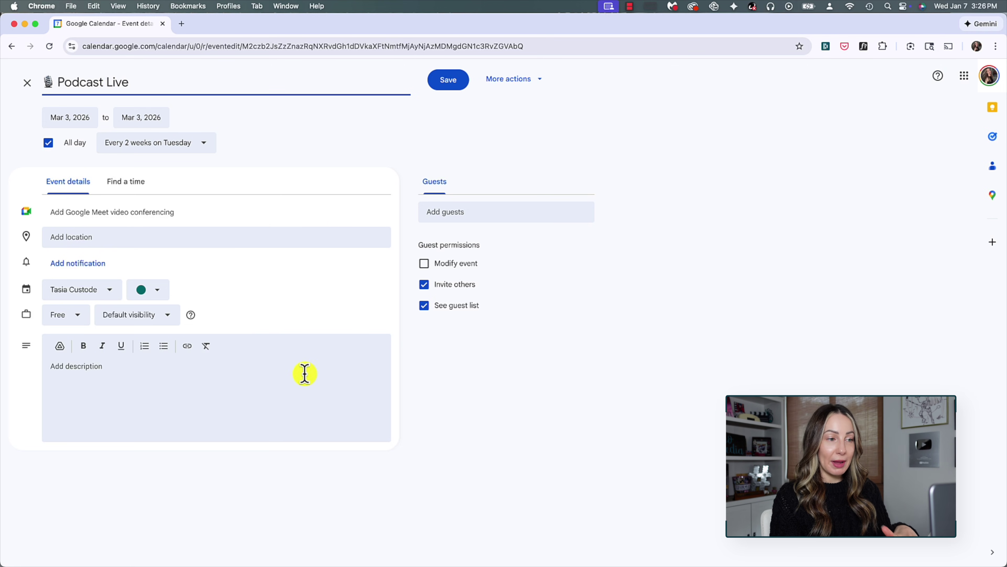
pyautogui.click(449, 80)
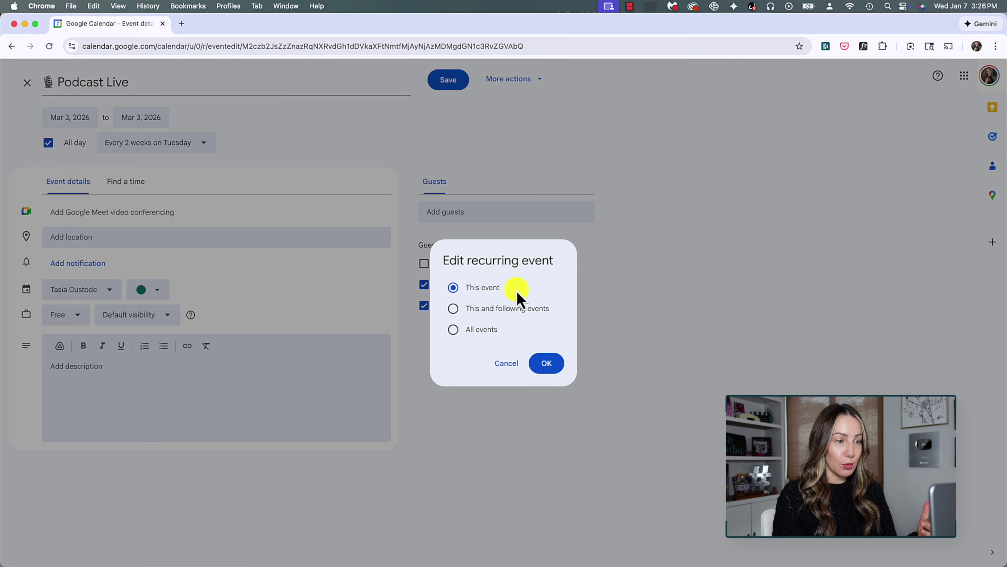
pyautogui.click(505, 364)
pyautogui.click(22, 85)
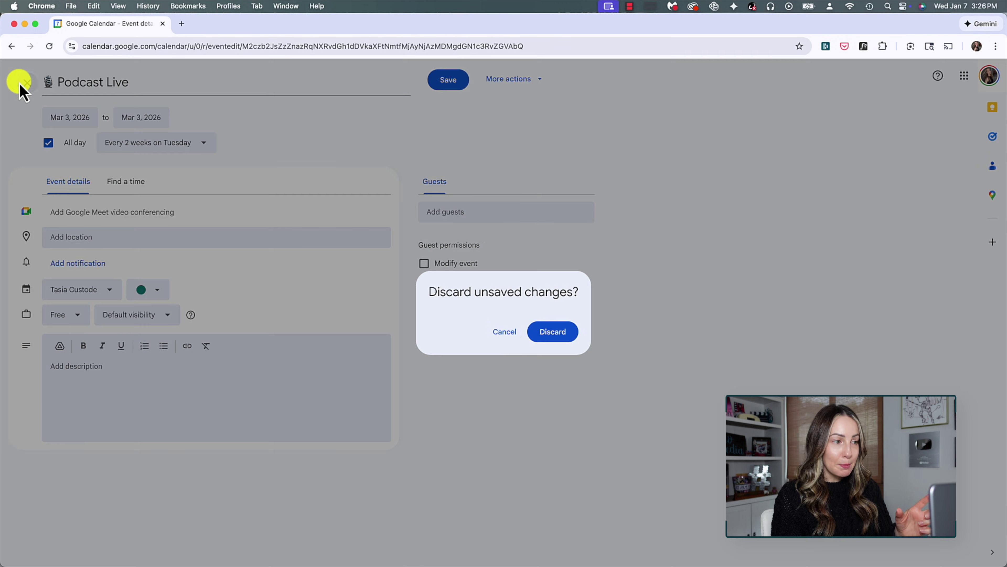
pyautogui.click(553, 331)
# Delete only Tuesday March 3's occurrence of Podcast Publish from its right-click menu
pyautogui.rightClick(460, 143)
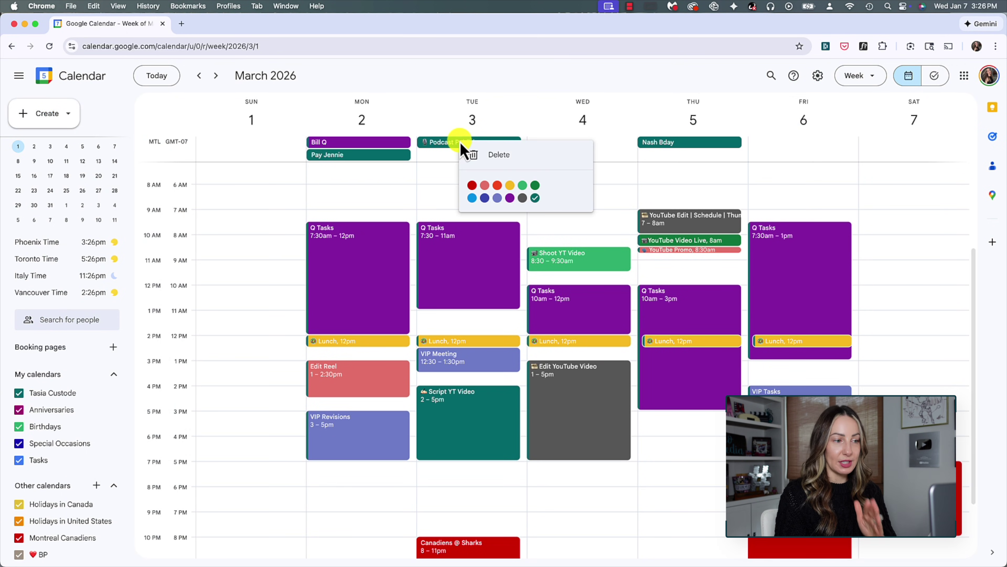
pyautogui.click(516, 156)
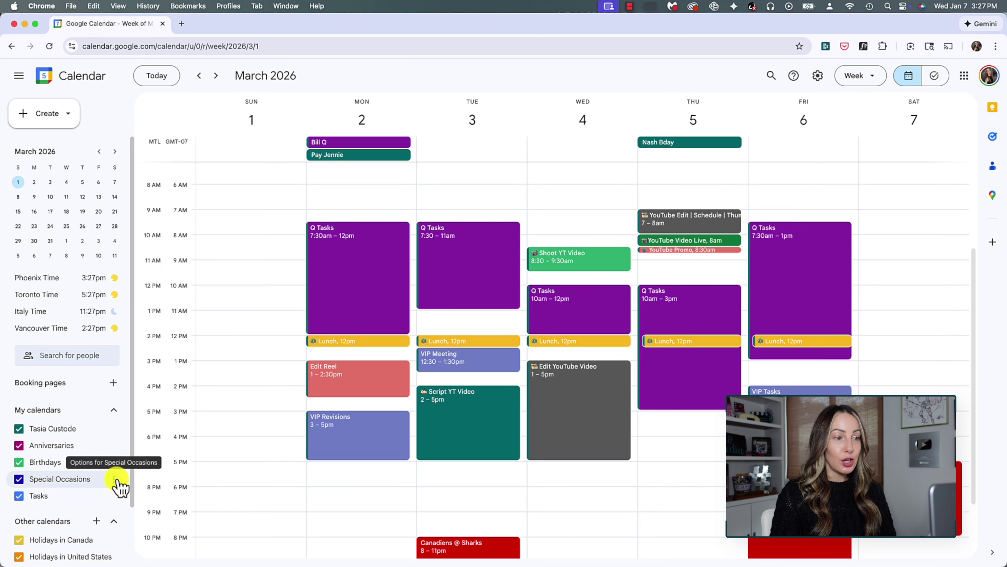
pyautogui.click(115, 479)
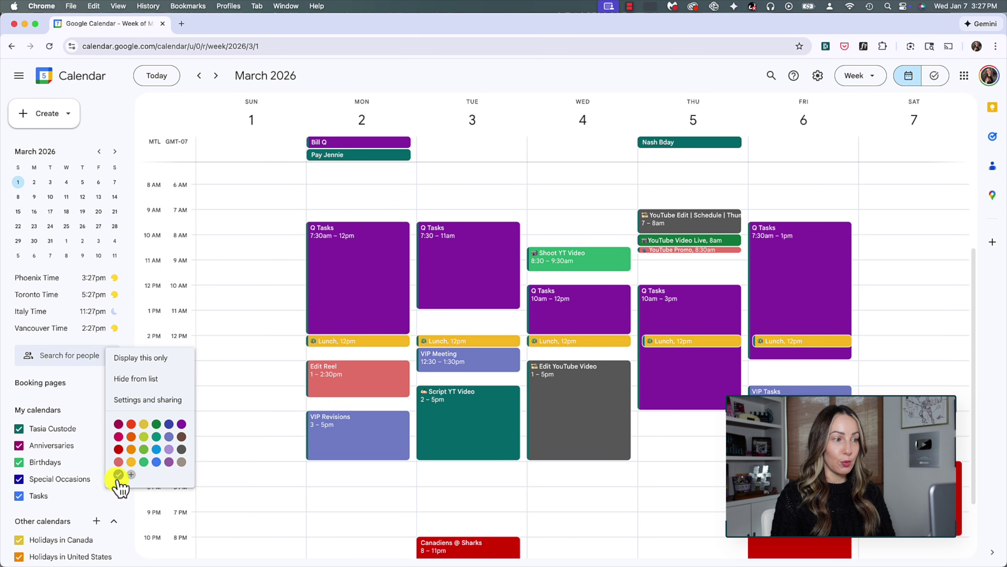
pyautogui.click(171, 401)
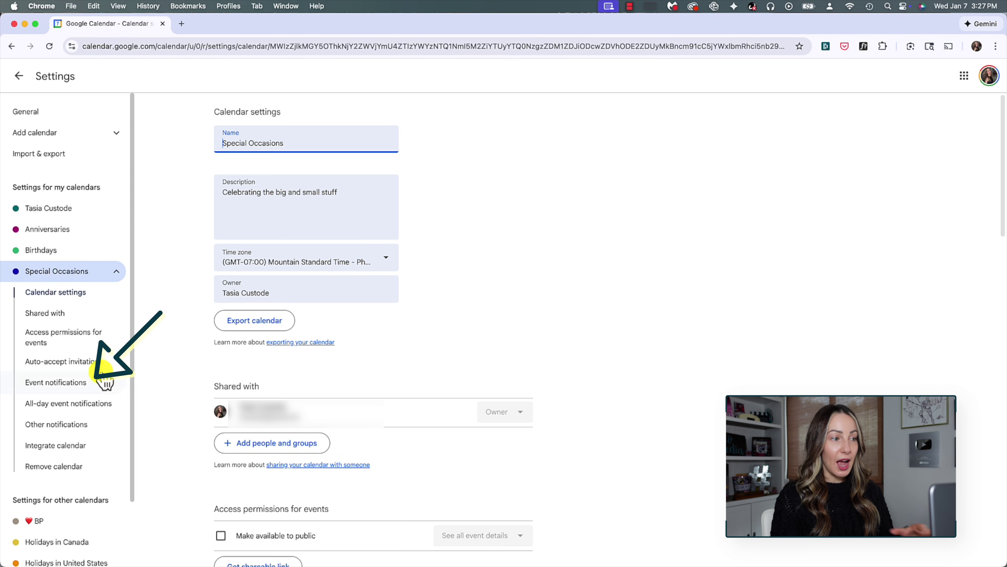
pyautogui.click(74, 383)
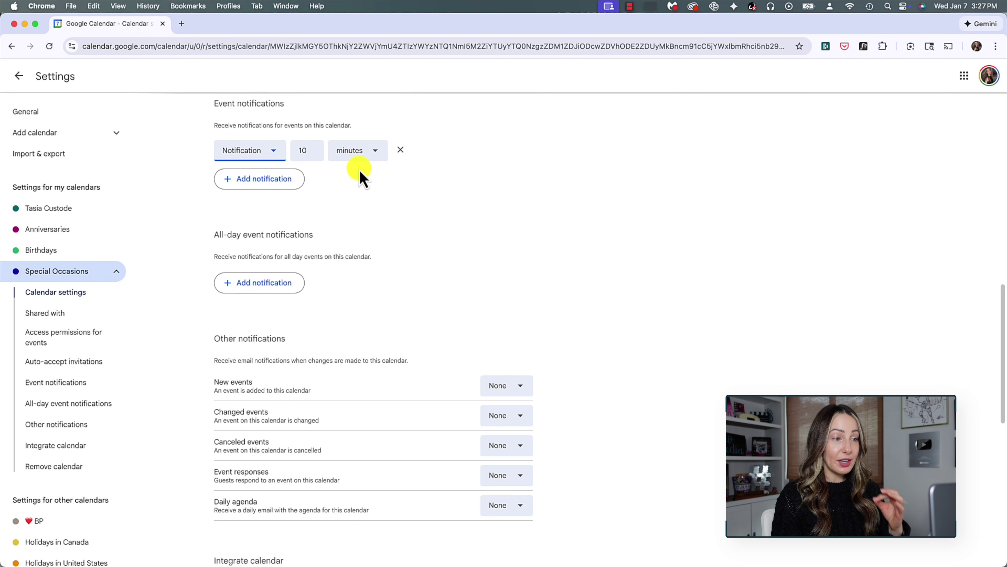
pyautogui.click(274, 153)
pyautogui.click(262, 197)
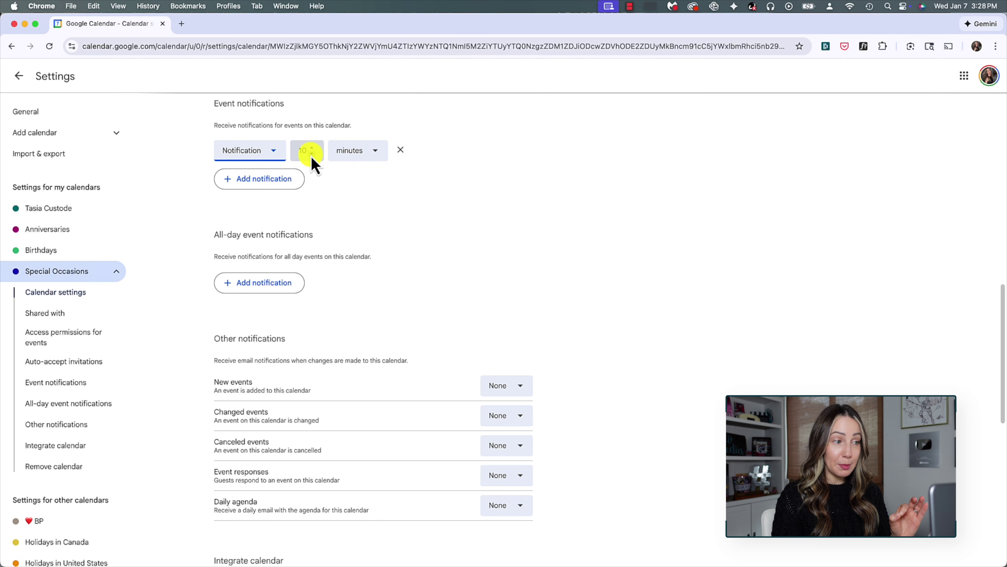
pyautogui.click(381, 155)
pyautogui.click(425, 159)
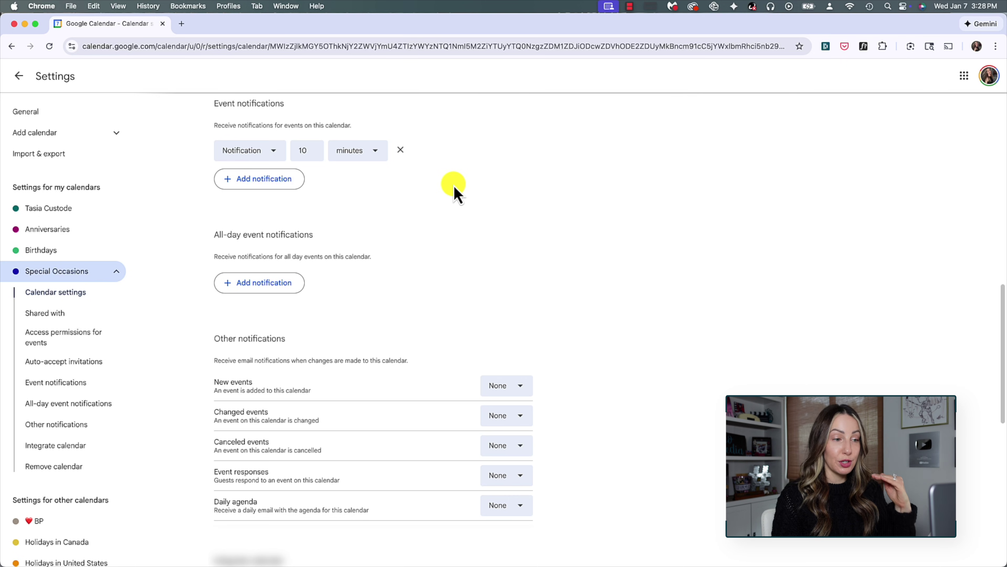
pyautogui.scroll(-3, 408, 152)
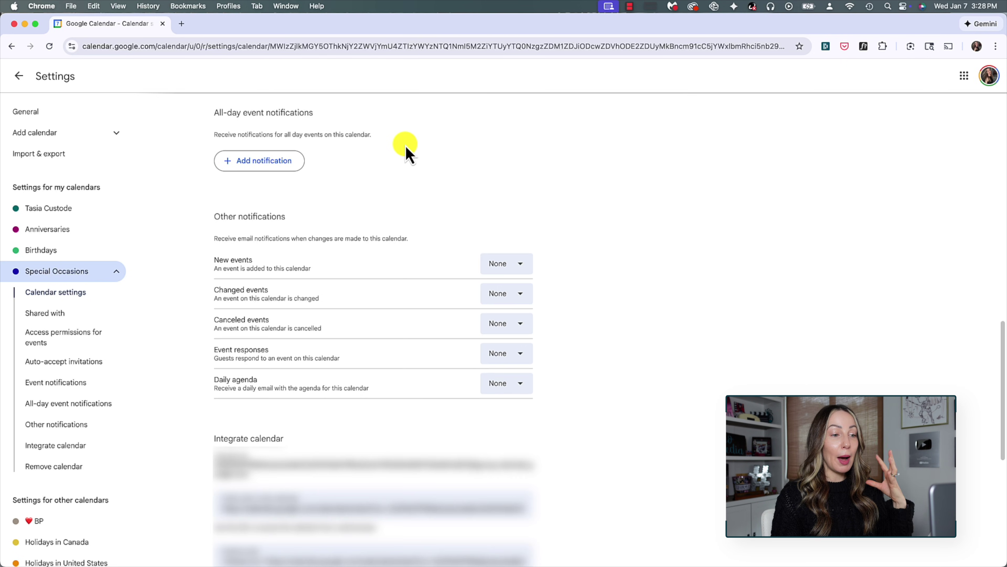
pyautogui.click(18, 75)
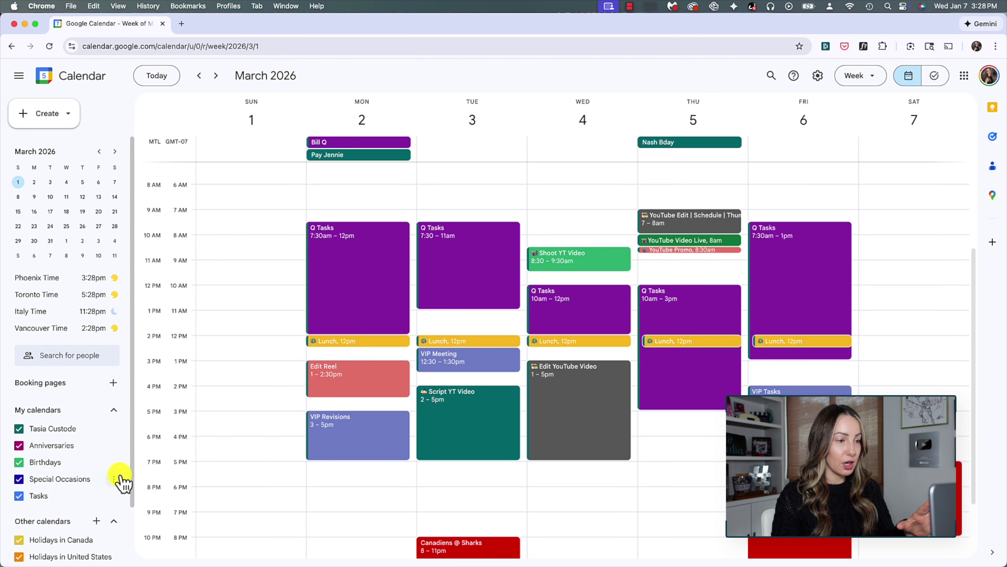
# Open the Special Occasions calendar's settings and review its email options for changed events
pyautogui.click(115, 479)
pyautogui.click(127, 399)
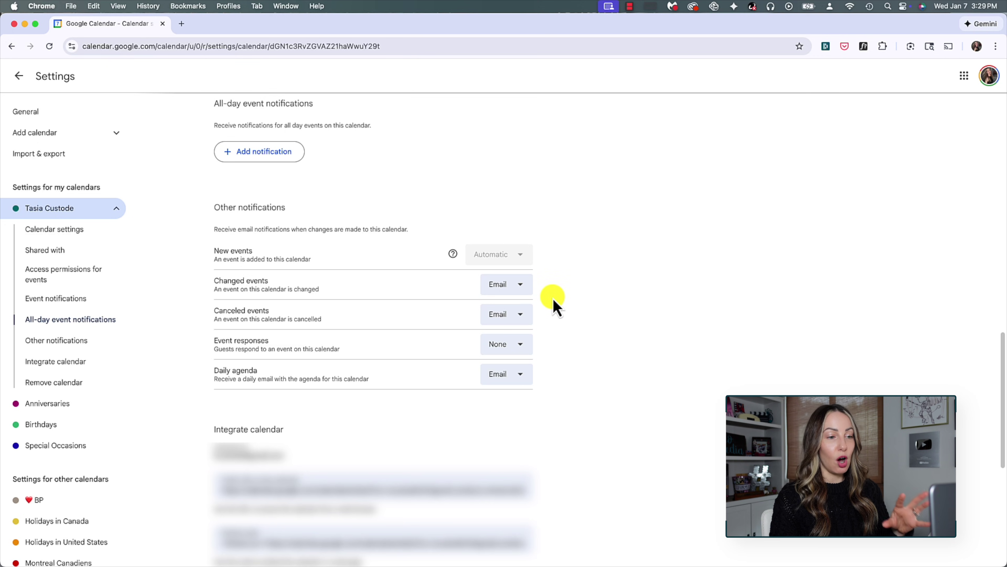
pyautogui.click(522, 290)
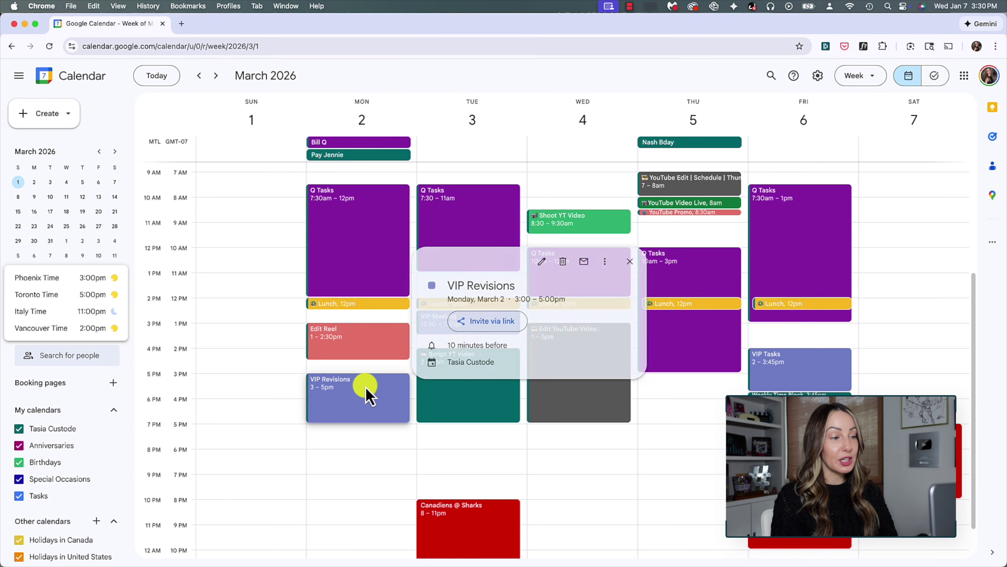
# In VIP Revisions' full editor, delete its reminder notification so no reminder remains
pyautogui.click(544, 262)
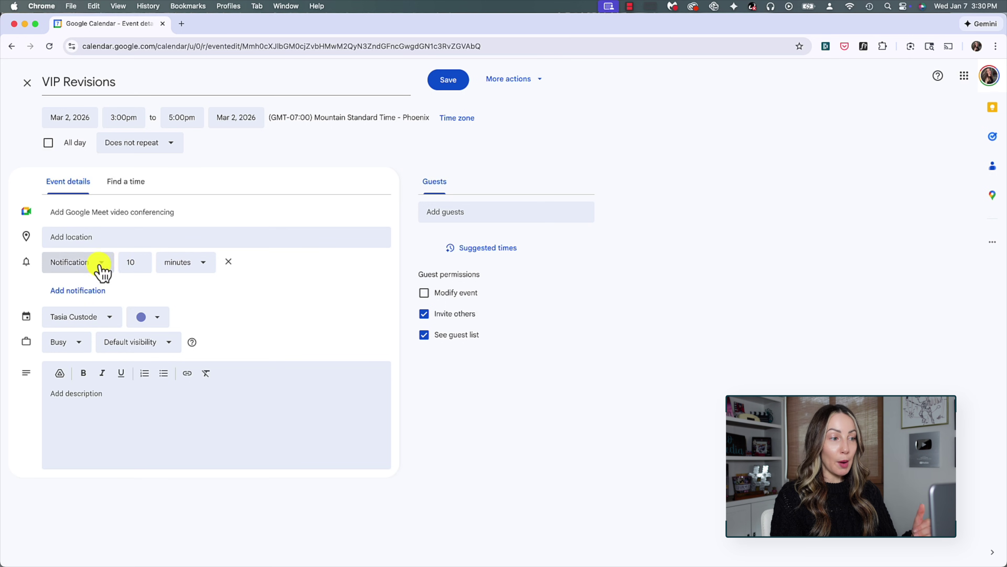
pyautogui.click(139, 259)
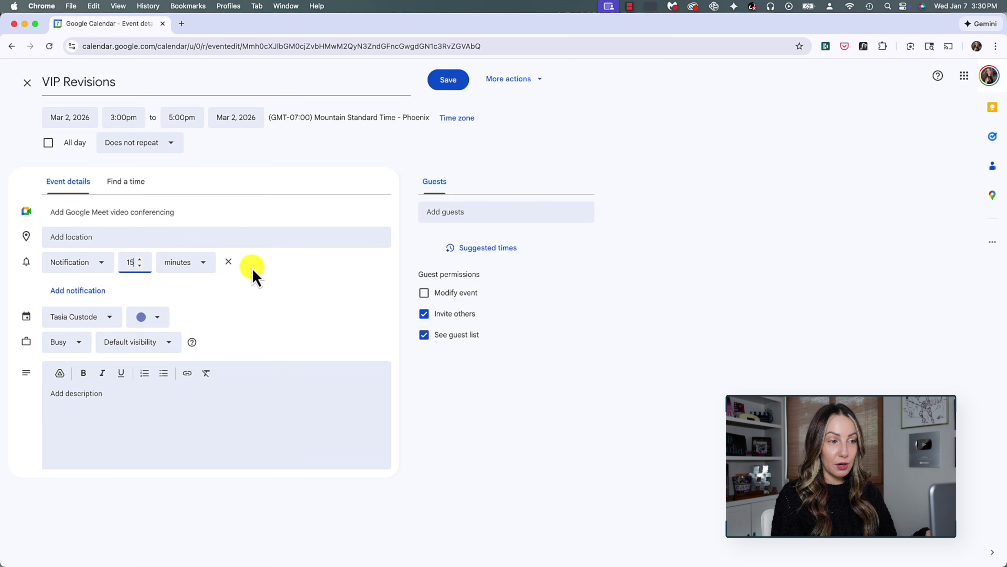
pyautogui.click(229, 261)
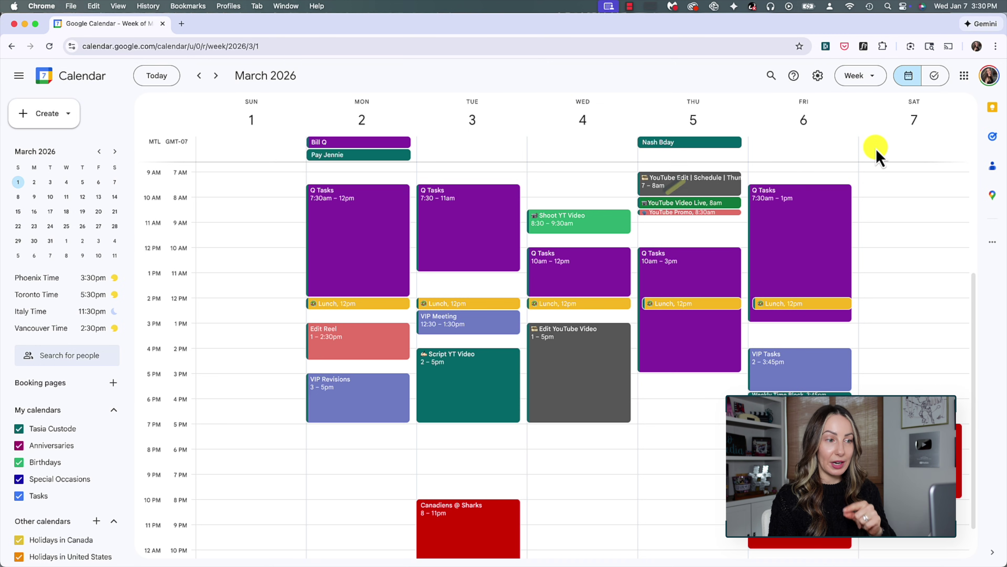
# In Settings > Time zone, re-enable the secondary time zone as Eastern Time - Toronto
pyautogui.click(819, 77)
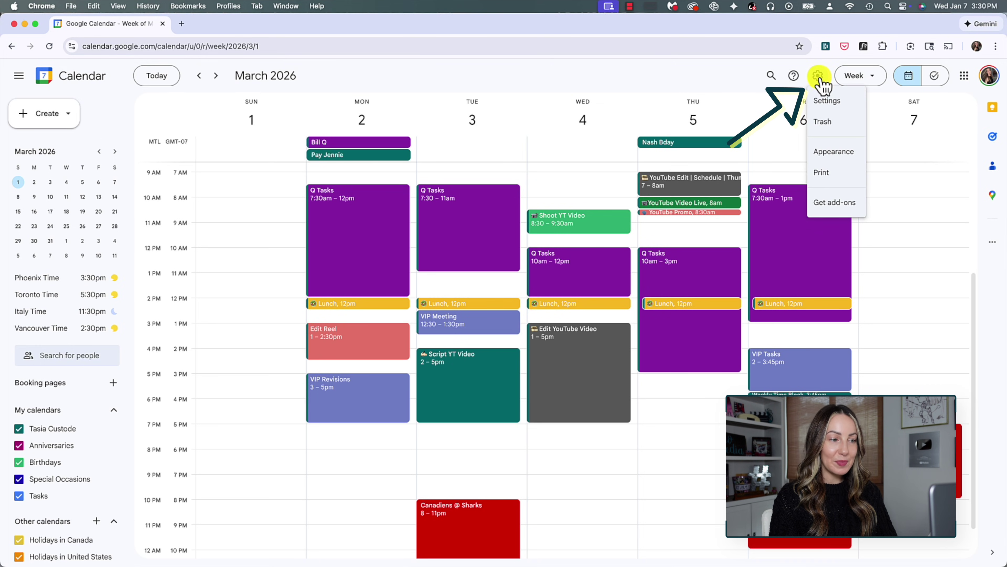
pyautogui.click(825, 99)
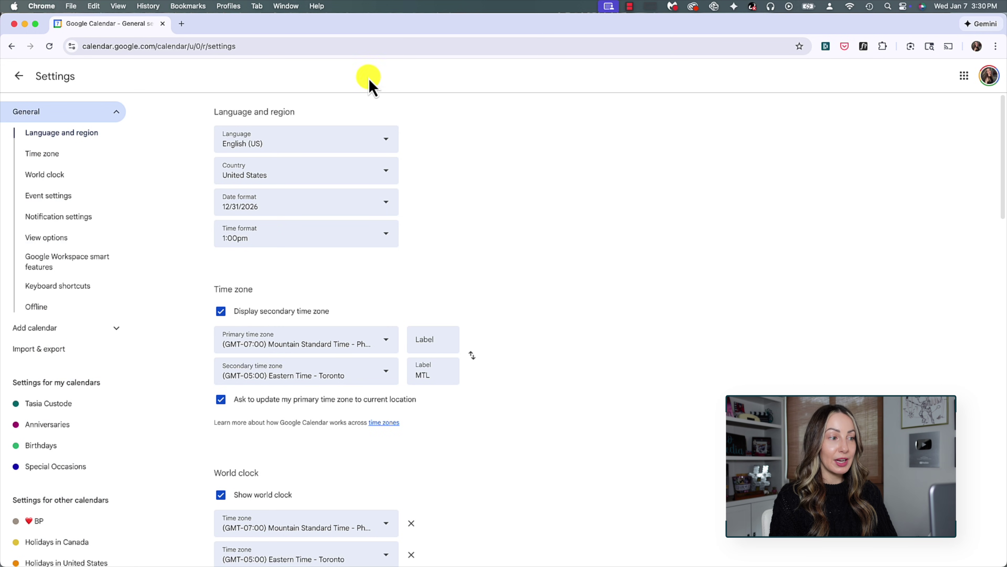
pyautogui.click(56, 160)
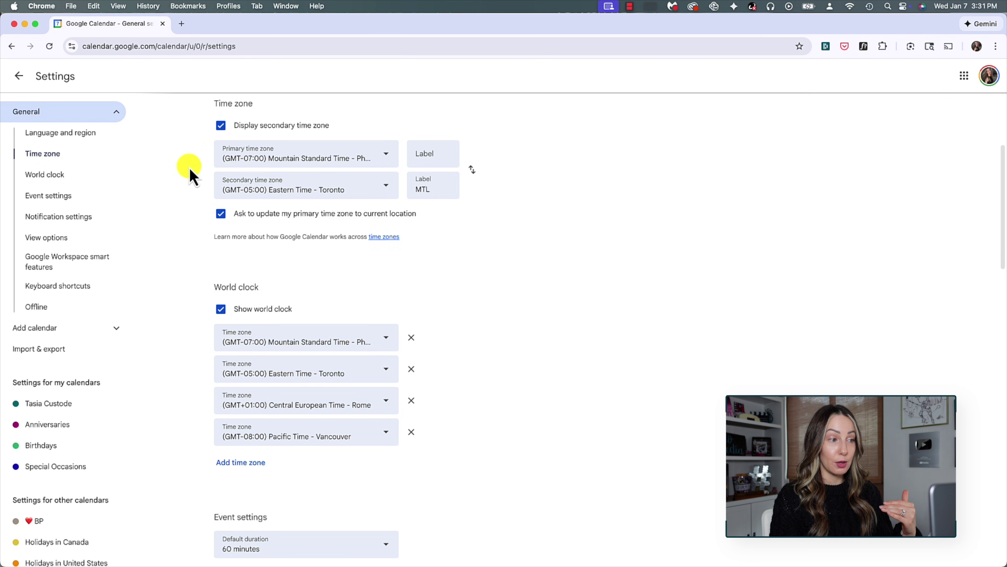
pyautogui.click(223, 127)
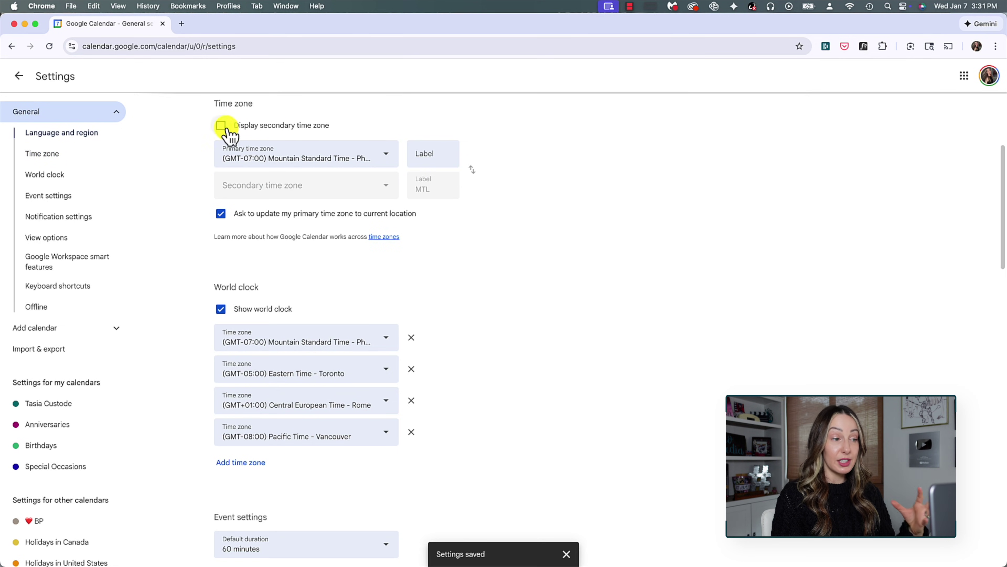
pyautogui.click(222, 126)
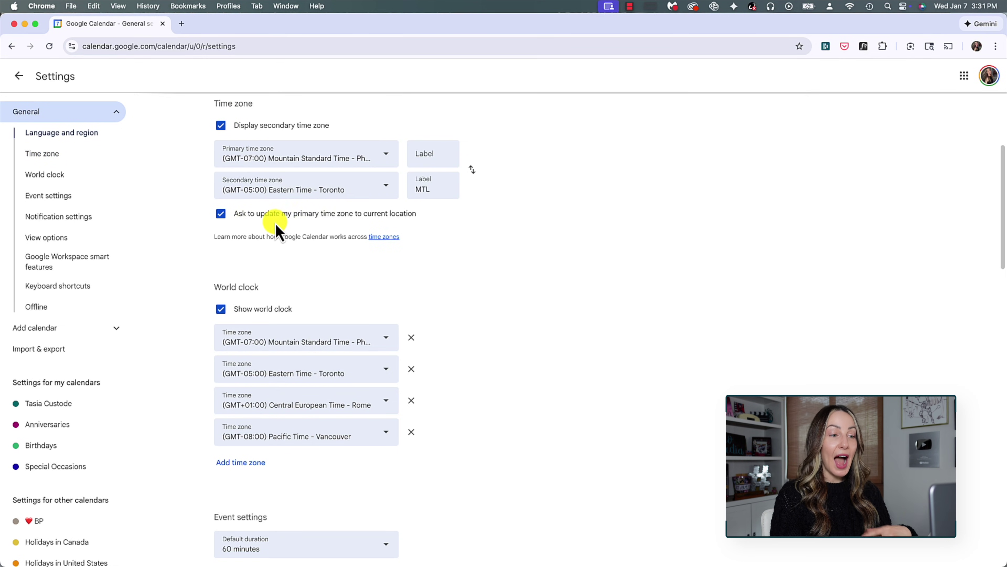
pyautogui.click(385, 190)
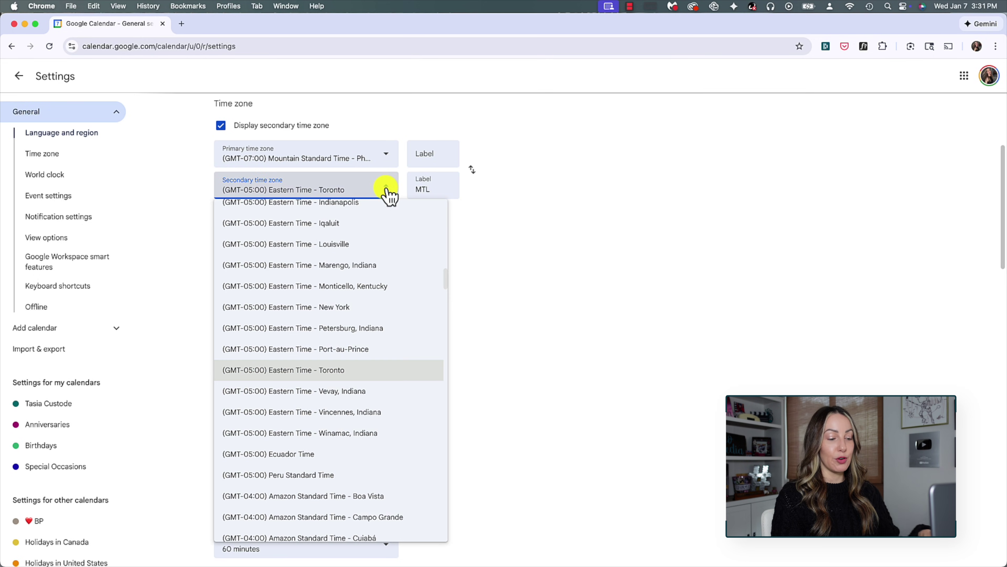
pyautogui.click(337, 369)
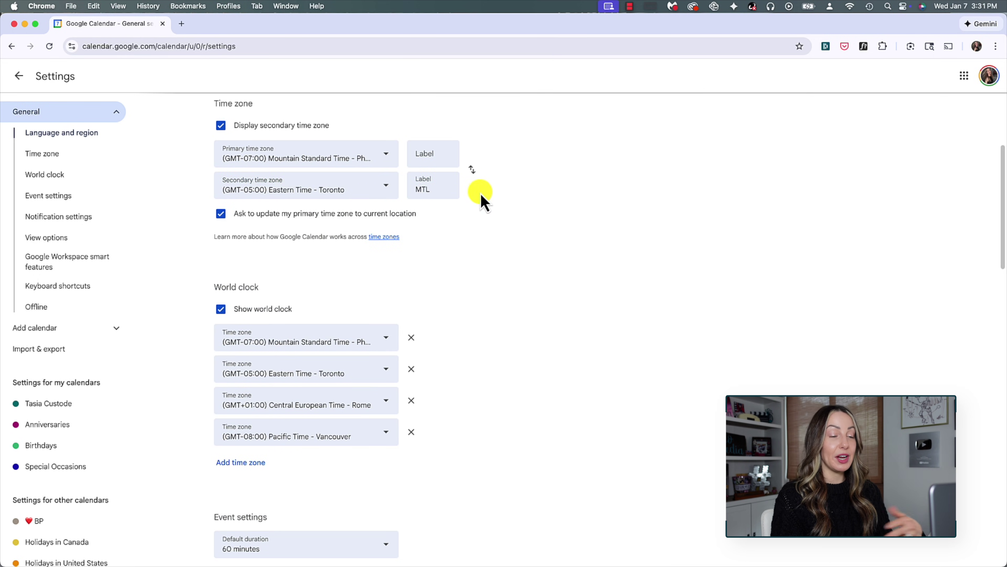
# Return from Settings to the March 1–7, 2026 week view
pyautogui.click(18, 76)
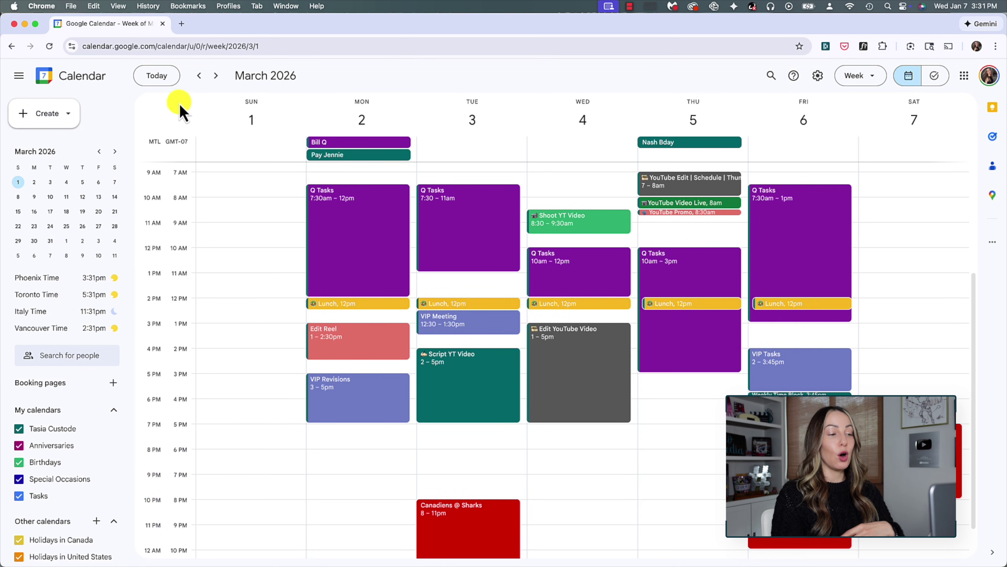